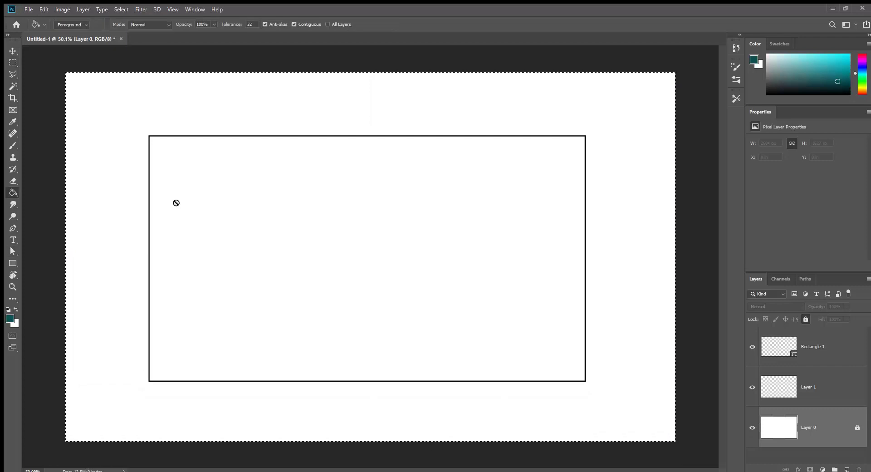
Step: Fill the whole canvas on Layer 1 with dark teal and clear the selection
key(alt+bracketright)
click(442, 293)
key(ctrl+d)
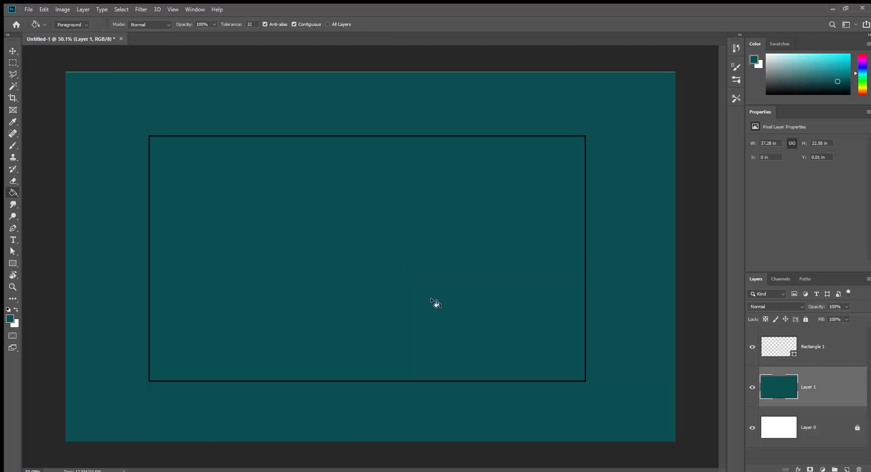
Step: Paint lighter teal and green patches across the upper part of the teal water with a size 175 brush
key(b)
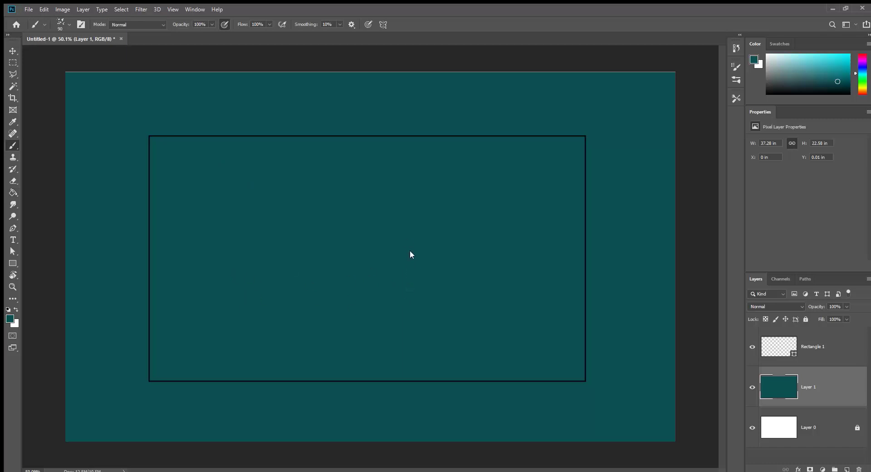
key(bracketright)
key(bracketright)
key(bracketright)
key(bracketright)
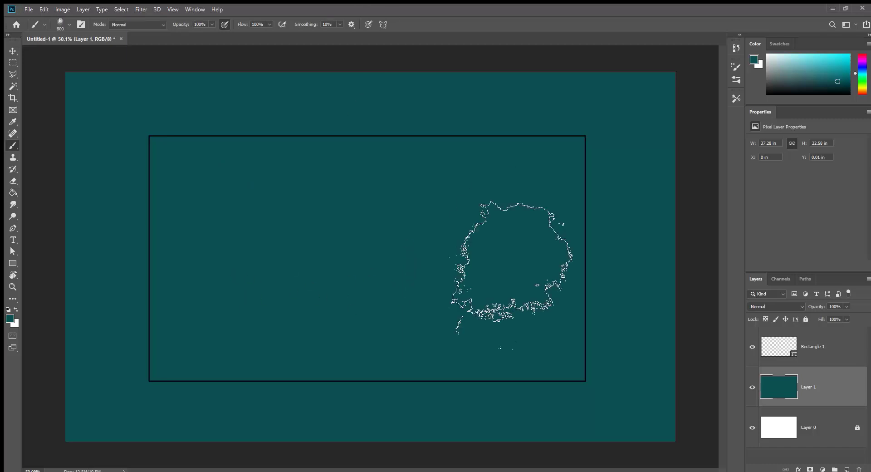
drag(544, 159, 398, 177)
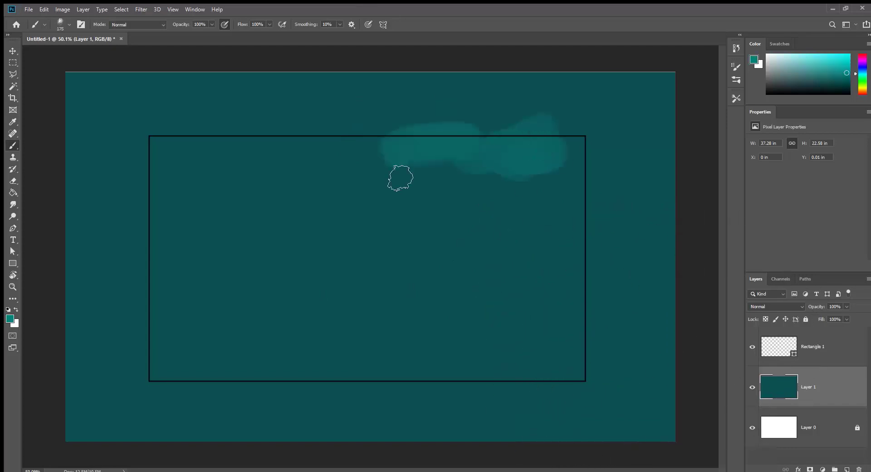
drag(521, 150, 527, 204)
mouse_move(227, 173)
mouse_down()
mouse_move(263, 208)
mouse_move(381, 218)
mouse_up()
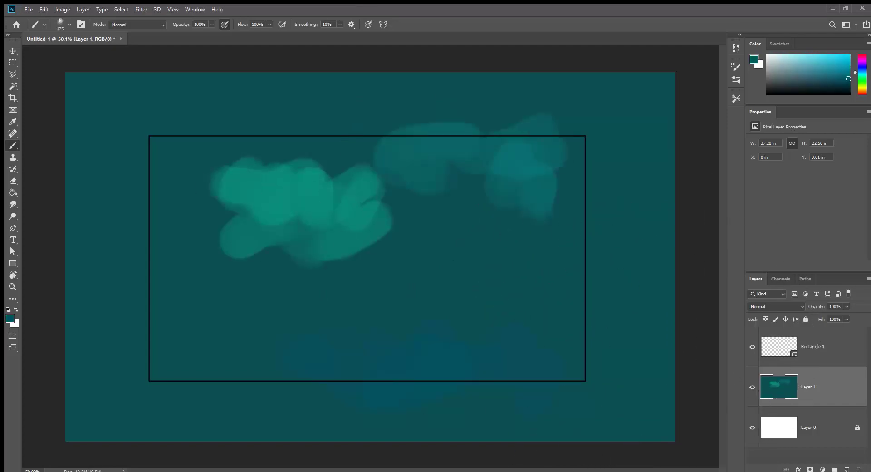
Step: Paint a wavy peach sand band down the right side and blue patches over the left half of the water
drag(585, 208, 590, 272)
mouse_move(621, 150)
mouse_down()
mouse_move(580, 262)
mouse_move(671, 122)
mouse_move(640, 327)
mouse_move(655, 384)
mouse_move(641, 399)
mouse_up()
click(862, 72)
click(848, 72)
mouse_move(254, 326)
mouse_down()
mouse_move(233, 297)
mouse_move(344, 354)
mouse_up()
drag(172, 149, 245, 145)
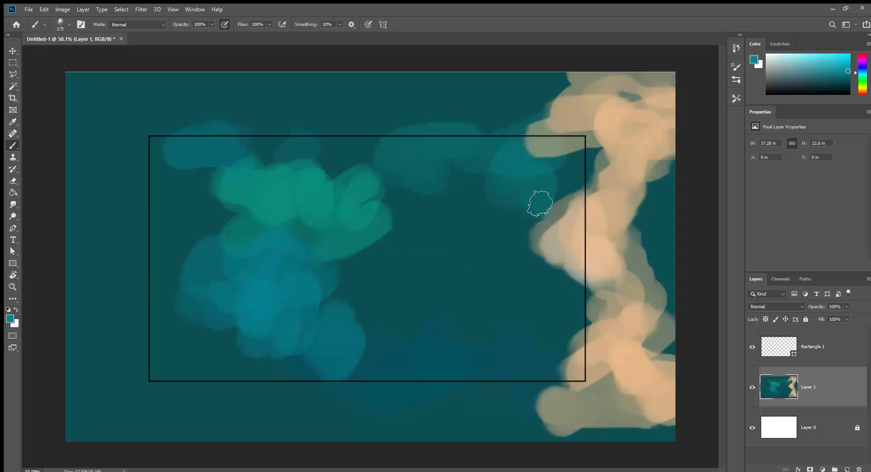
Step: Paint very dark teal across the canvas's top and mid-green patches over the upper right, centre and lower left water
click(845, 86)
mouse_move(209, 107)
mouse_down()
mouse_move(348, 138)
mouse_move(320, 132)
mouse_move(249, 173)
mouse_move(341, 101)
mouse_move(320, 88)
mouse_move(404, 142)
mouse_move(273, 181)
mouse_up()
click(832, 71)
mouse_move(444, 132)
mouse_down()
mouse_move(589, 163)
mouse_move(535, 159)
mouse_move(342, 292)
mouse_up()
drag(195, 281, 181, 399)
Step: Paint dark blue-teal patches in the lower right water and blend them with colours sampled from the canvas
click(836, 77)
mouse_move(385, 300)
mouse_down()
mouse_move(422, 308)
mouse_move(512, 227)
mouse_move(424, 359)
mouse_move(471, 363)
mouse_up()
alt+click(666, 363)
drag(408, 399, 511, 417)
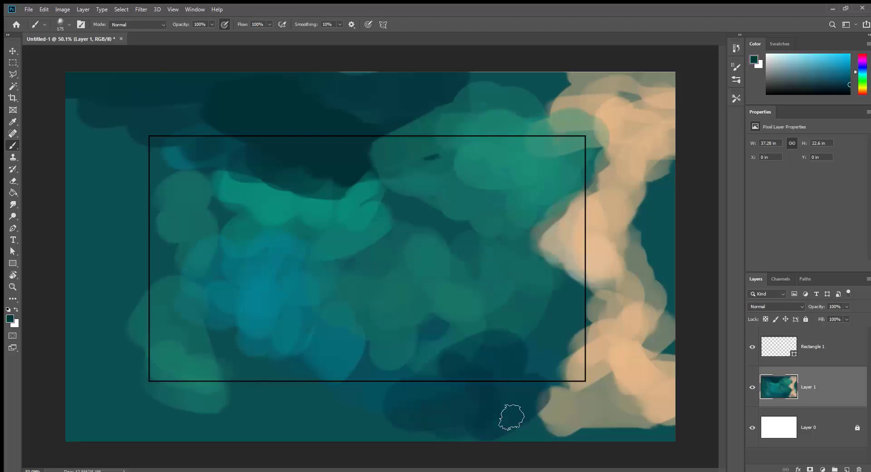
alt+click(539, 361)
drag(522, 376, 408, 399)
Step: Blend sampled dark teal across the upper water and down the left edge, with blue-teal along the lower left
alt+click(282, 179)
mouse_move(399, 145)
mouse_down()
mouse_move(307, 85)
mouse_move(561, 90)
mouse_up()
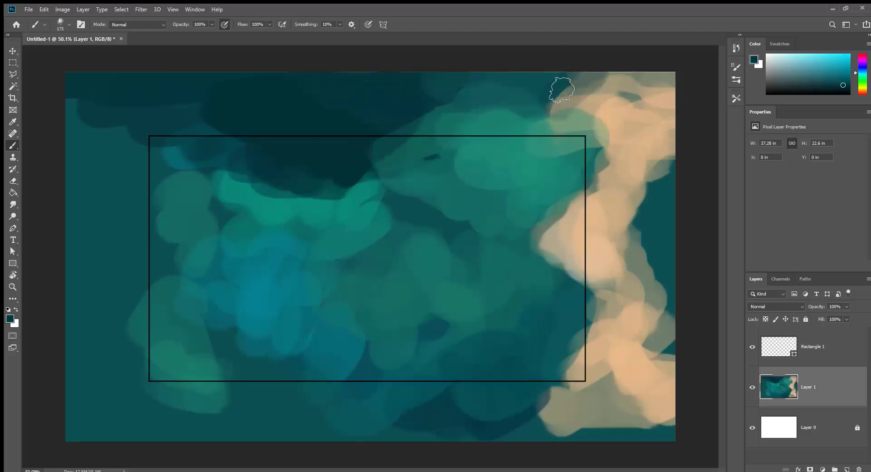
mouse_move(113, 295)
mouse_down()
mouse_move(200, 423)
mouse_move(91, 426)
mouse_up()
alt+click(227, 336)
mouse_move(114, 372)
mouse_down()
mouse_move(272, 412)
mouse_move(114, 408)
mouse_up()
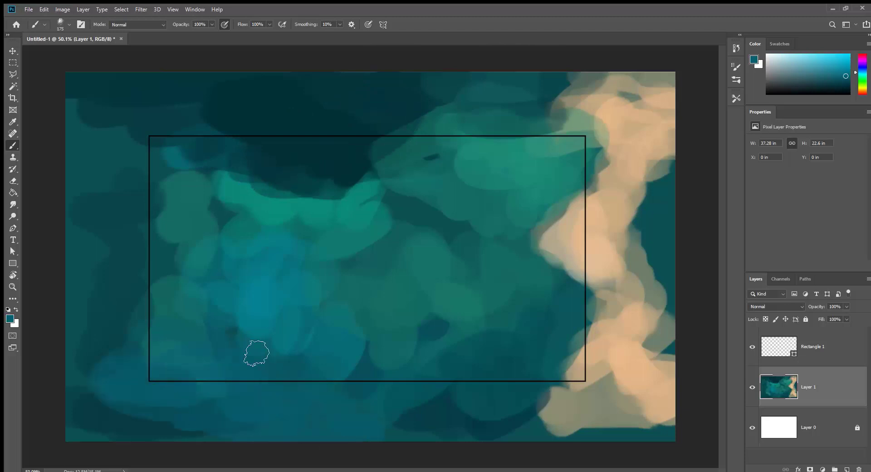
Step: Blend the patches in the left half of the water with sampled teals, using a size 200 brush
key(bracketright)
alt+click(346, 233)
mouse_move(311, 239)
mouse_down()
mouse_move(347, 233)
mouse_move(335, 181)
mouse_up()
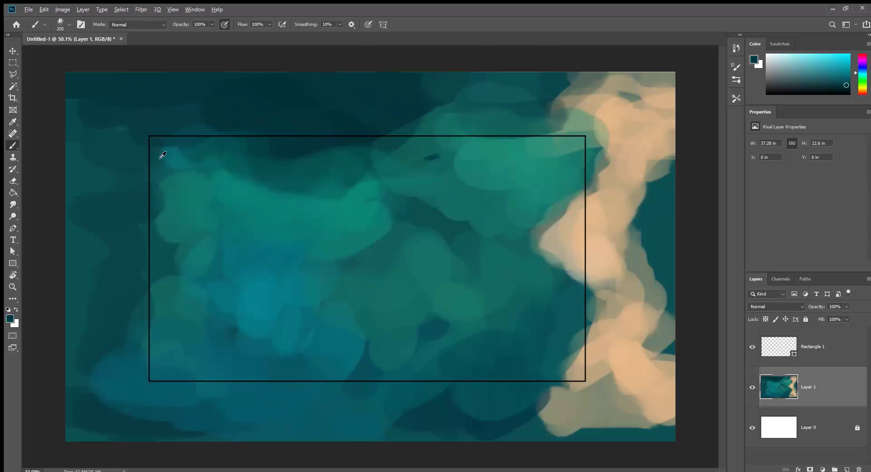
mouse_move(137, 298)
mouse_down()
mouse_move(184, 175)
mouse_move(245, 132)
mouse_up()
alt+click(175, 361)
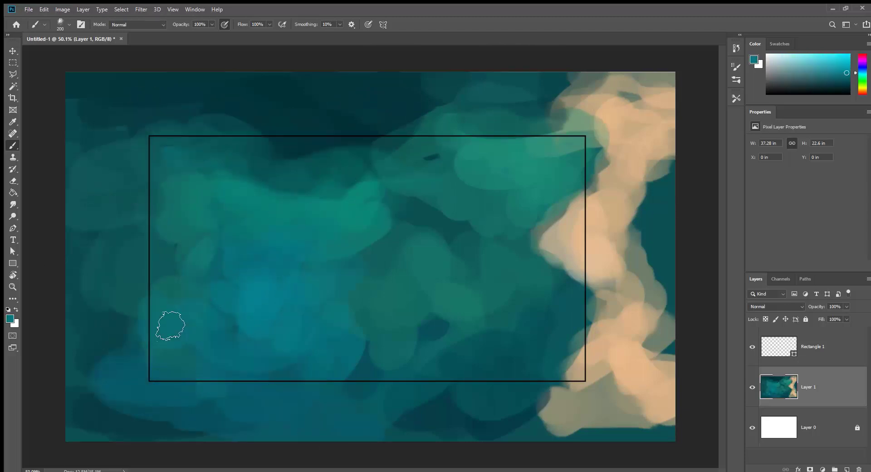
drag(211, 399, 346, 219)
Step: Smooth the bottom, left and upper water with broad strokes of sampled teal, using a size 400 brush
key(bracketright)
key(bracketright)
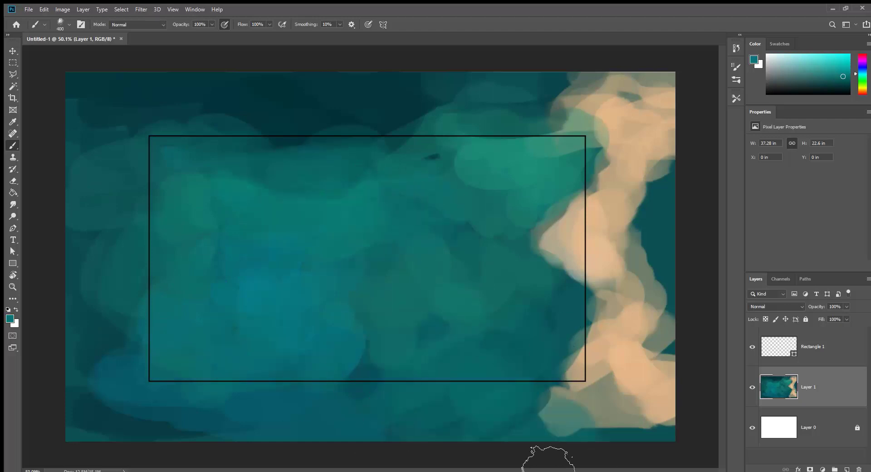
drag(472, 422, 94, 385)
alt+click(274, 136)
mouse_move(274, 136)
mouse_down()
mouse_move(189, 209)
mouse_move(136, 210)
mouse_up()
key(bracketleft)
key(bracketleft)
alt+click(404, 110)
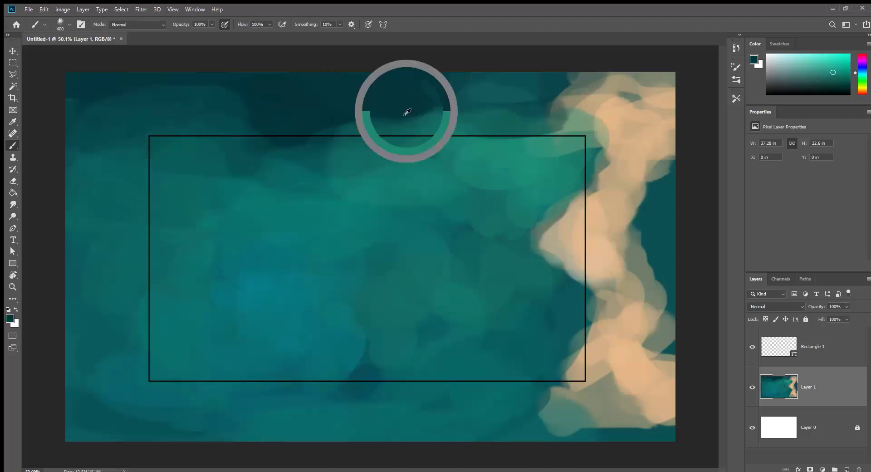
mouse_move(404, 110)
mouse_down()
mouse_move(620, 145)
mouse_move(687, 102)
mouse_up()
Step: Repaint the sand band on the right as a solid, even peach shape using a sampled sand colour
key(bracketleft)
alt+click(632, 89)
key(bracketright)
key(bracketright)
mouse_move(567, 81)
mouse_down()
mouse_move(632, 130)
mouse_move(610, 107)
mouse_move(632, 194)
mouse_move(603, 360)
mouse_move(661, 456)
mouse_move(545, 424)
mouse_up()
alt+click(577, 437)
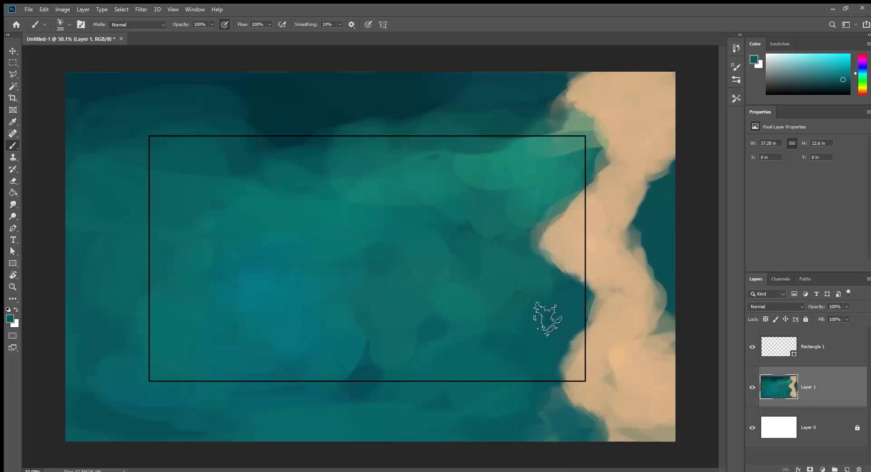
Step: Paint a dark slate edge along the water-facing left side of the sand band with a smaller brush
alt+click(575, 121)
alt+click(564, 179)
key(bracketleft)
key(bracketleft)
key(bracketleft)
key(bracketleft)
key(bracketleft)
key(bracketleft)
key(bracketleft)
key(bracketleft)
key(bracketleft)
key(bracketleft)
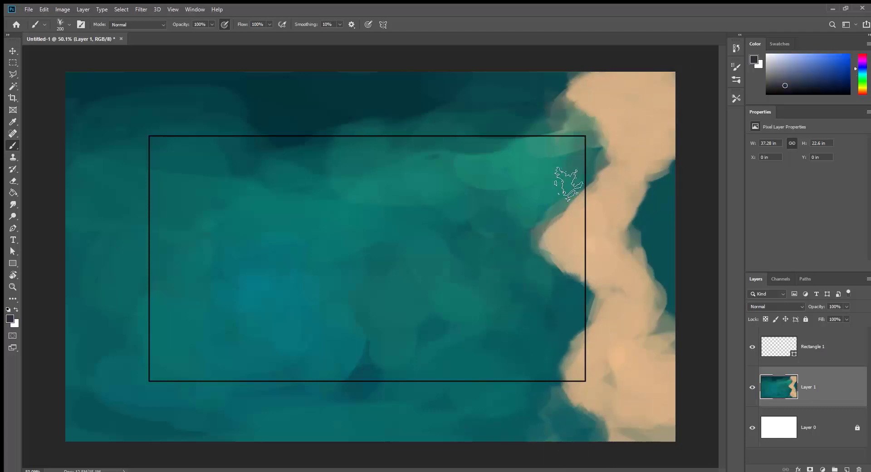
mouse_move(603, 177)
mouse_down()
mouse_move(611, 141)
mouse_move(589, 122)
mouse_move(587, 66)
mouse_up()
mouse_move(567, 186)
mouse_down()
mouse_move(580, 281)
mouse_move(574, 389)
mouse_move(608, 436)
mouse_up()
Step: Darken the sand band's right edge and paint green water into the pocket beside it with sampled colours
alt+click(668, 203)
mouse_move(667, 213)
mouse_down()
mouse_move(663, 266)
mouse_move(641, 233)
mouse_move(675, 301)
mouse_move(666, 335)
mouse_up()
alt+click(338, 197)
alt+click(642, 234)
alt+click(567, 345)
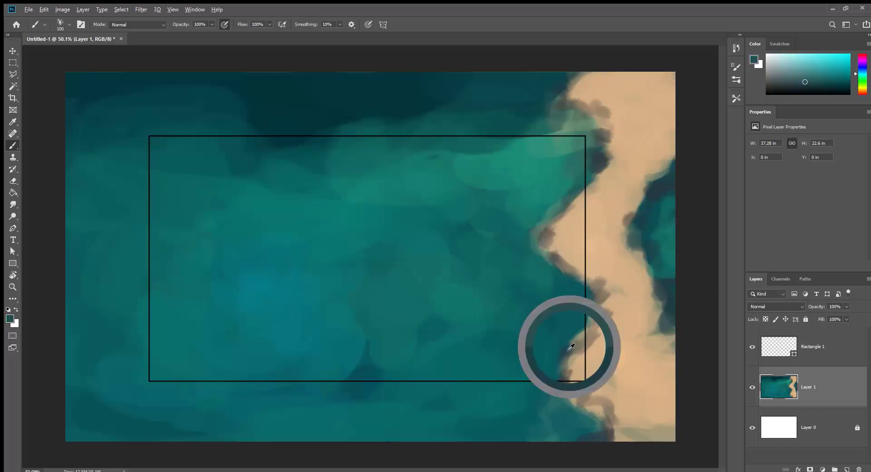
alt+click(616, 401)
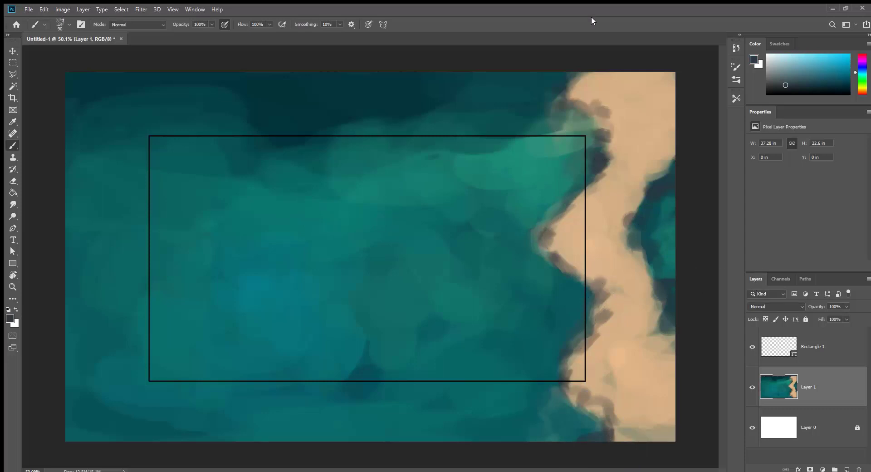
Step: Add textured green strokes to the bright water beside the upper shoreline with a speckled brush
alt+click(518, 172)
drag(499, 136, 443, 129)
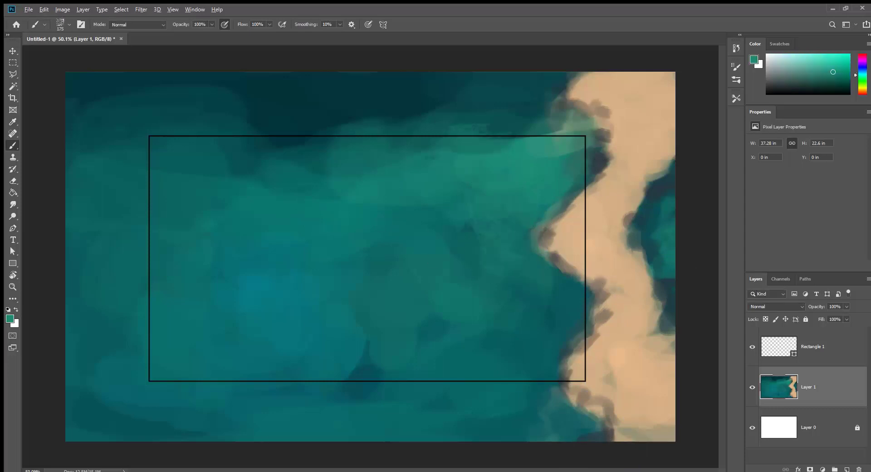
key(bracketleft)
key(bracketleft)
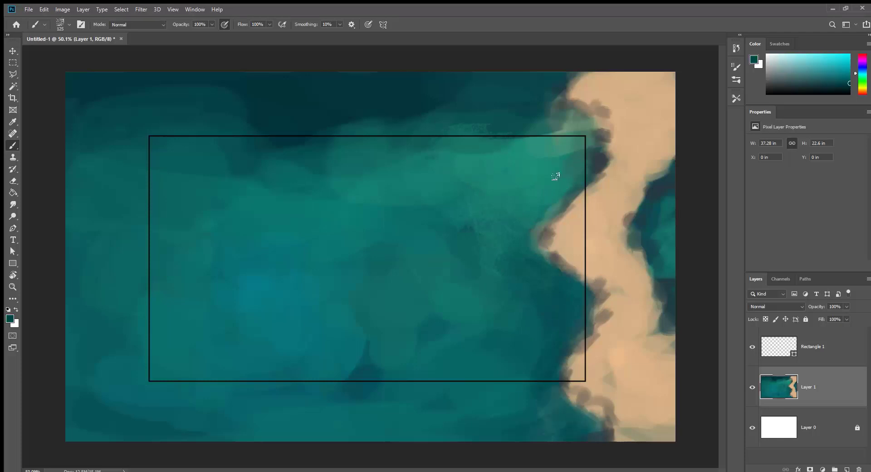
Step: Blend the upper and left water and the lower shoreline edge with sampled teals, using the speckled brush at size 200
key(bracketright)
key(bracketright)
key(bracketright)
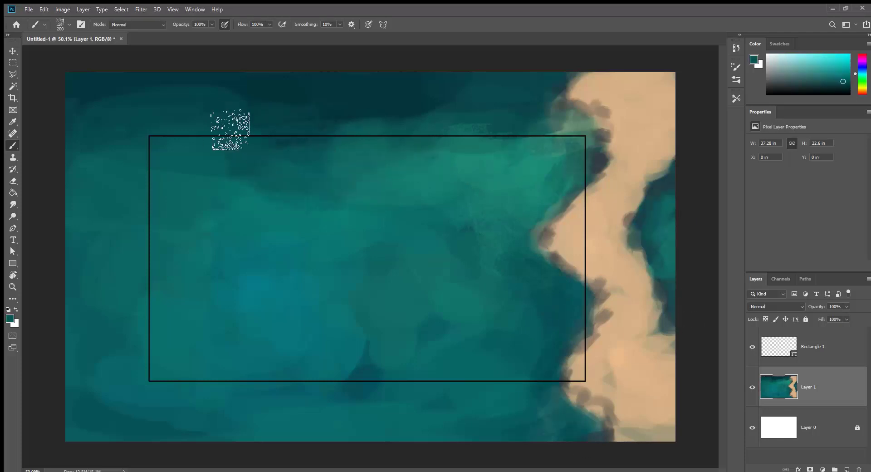
alt+click(183, 263)
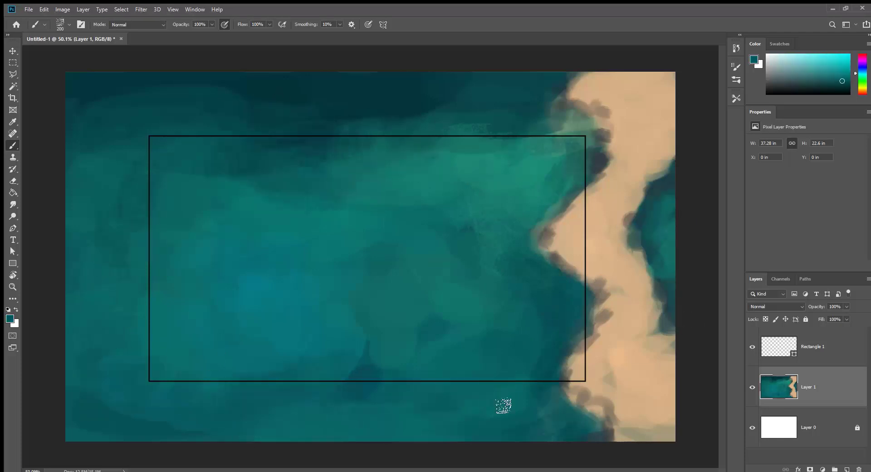
drag(584, 402, 588, 437)
alt+click(386, 332)
alt+click(247, 270)
scroll(247, 270, down, 1)
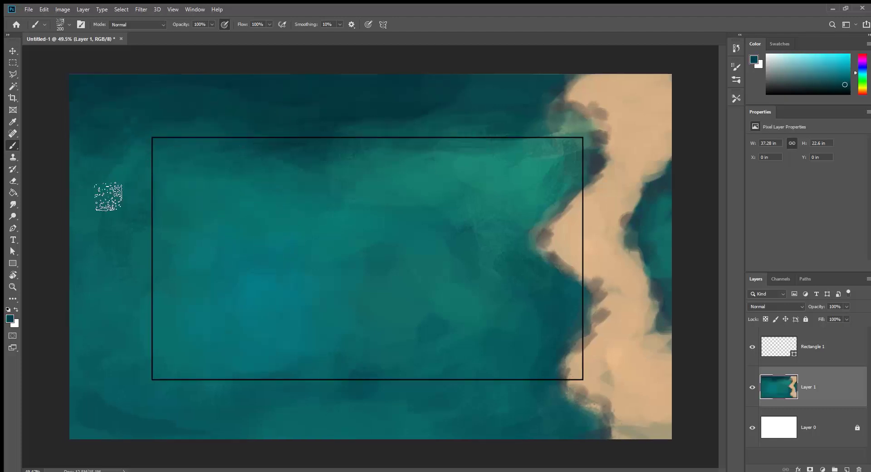
Step: Blend the centre and bottom of the water with textured strokes of sampled teals
alt+click(210, 341)
alt+click(449, 296)
drag(436, 318, 539, 349)
alt+click(449, 268)
drag(459, 247, 385, 283)
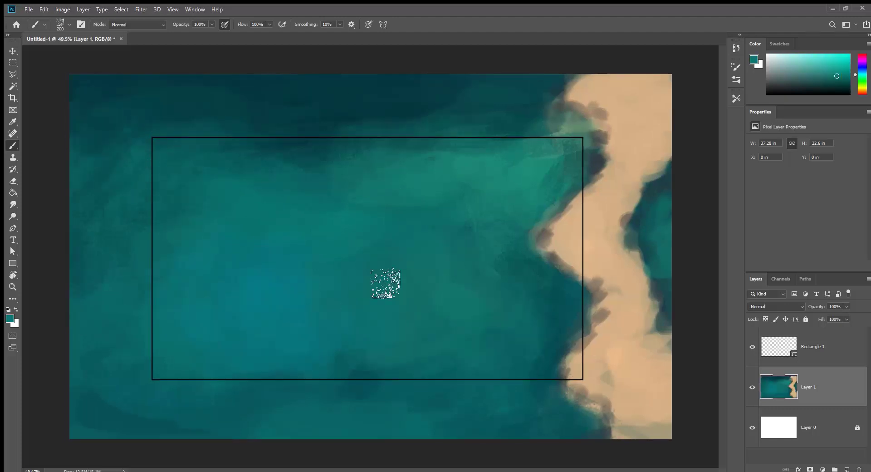
drag(431, 432, 358, 429)
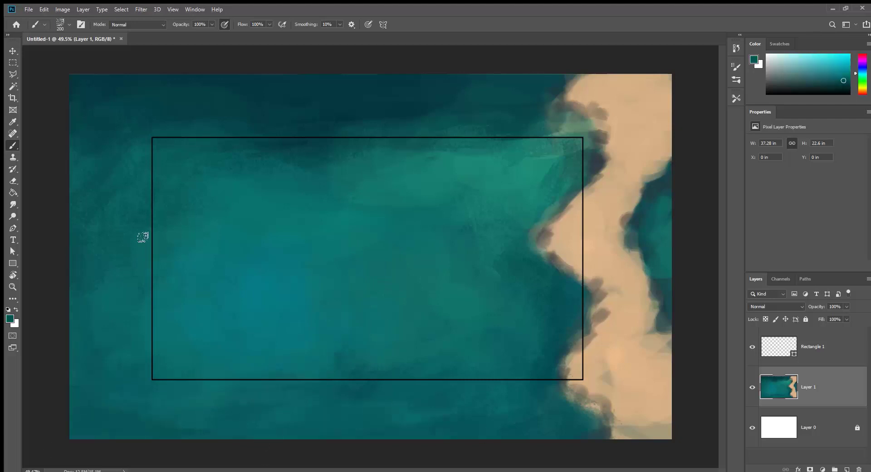
Step: Paint a textured light green glow in the upper left of the framed water with the brush at size 250
key(bracketright)
mouse_move(273, 214)
mouse_down()
mouse_move(288, 242)
mouse_move(253, 258)
mouse_up()
alt+click(241, 259)
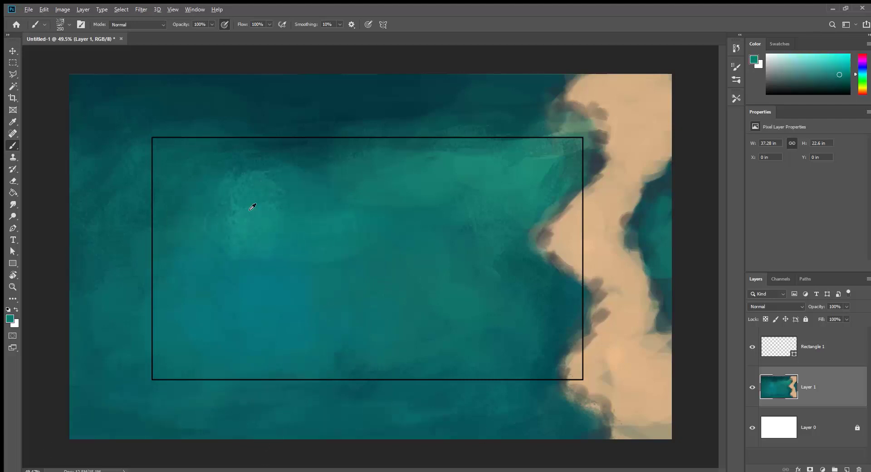
drag(252, 206, 273, 152)
alt+click(365, 305)
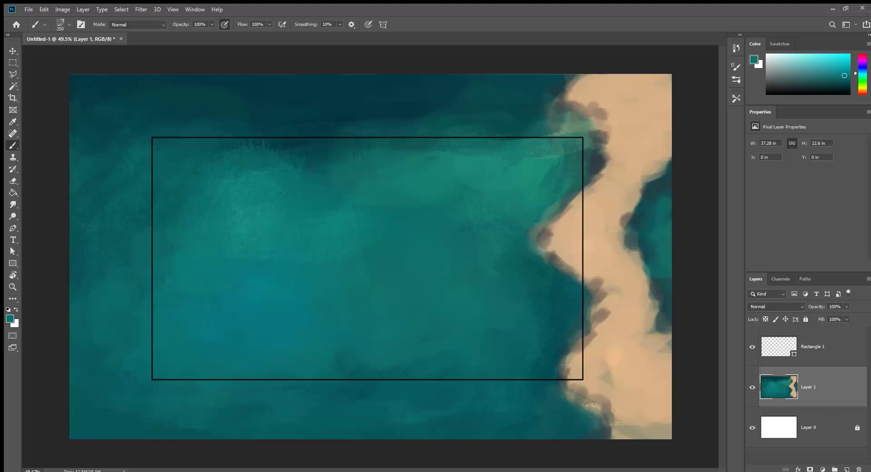
Step: Add textured strokes of sampled teal to the lower left water and the dark area at the upper right
alt+click(240, 345)
alt+click(471, 424)
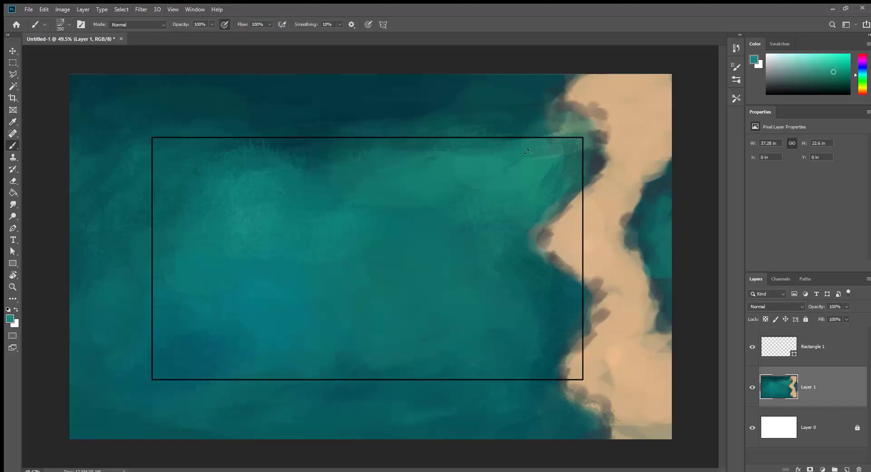
alt+click(318, 132)
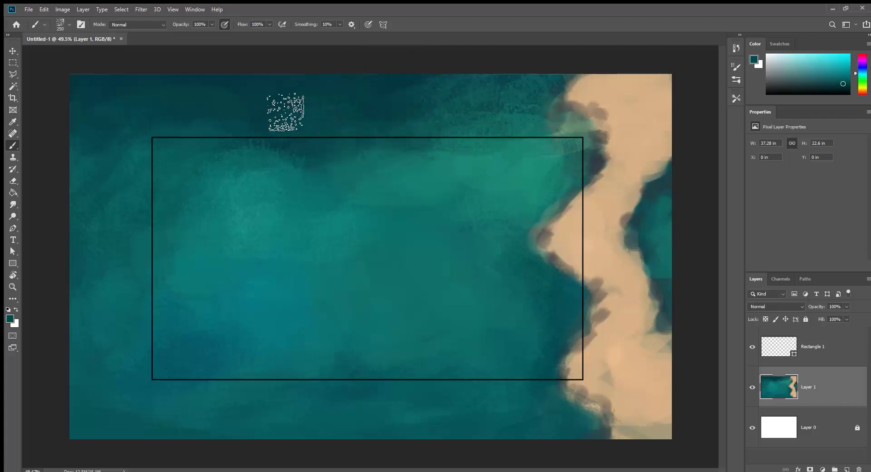
Step: Enlarge and brighten the green glow in the left half of the water and soften its outer edge
alt+click(290, 209)
mouse_move(290, 209)
mouse_down()
mouse_move(252, 249)
mouse_move(239, 296)
mouse_move(318, 190)
mouse_up()
alt+click(136, 256)
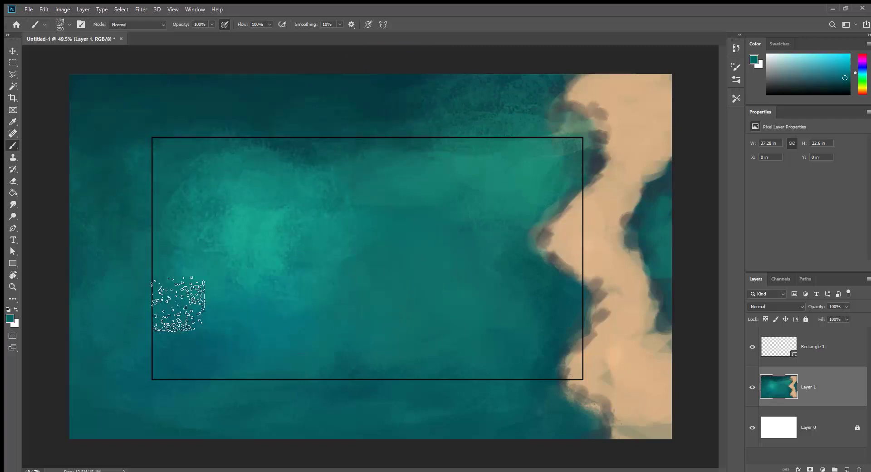
Step: Paint textured dark navy patches along the bottom water near the shoreline and across the upper water
alt+click(597, 426)
mouse_move(529, 429)
mouse_down()
mouse_move(526, 440)
mouse_move(569, 424)
mouse_up()
alt+click(495, 394)
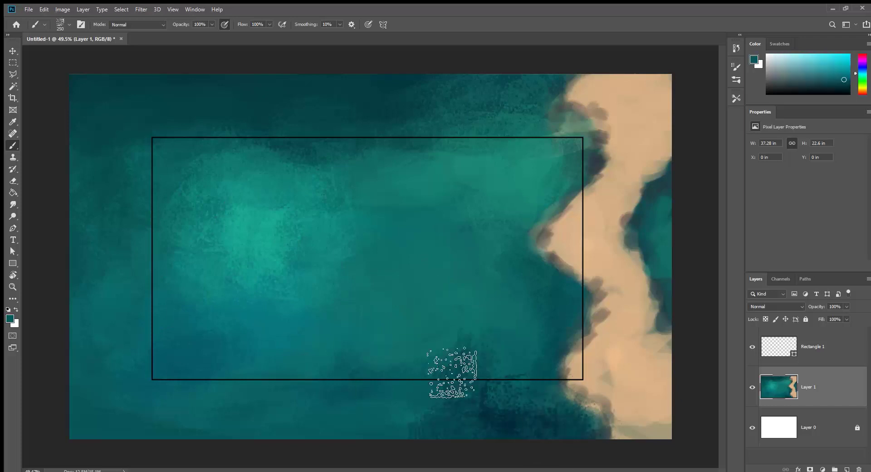
drag(451, 374, 472, 358)
alt+click(510, 421)
drag(509, 421, 386, 422)
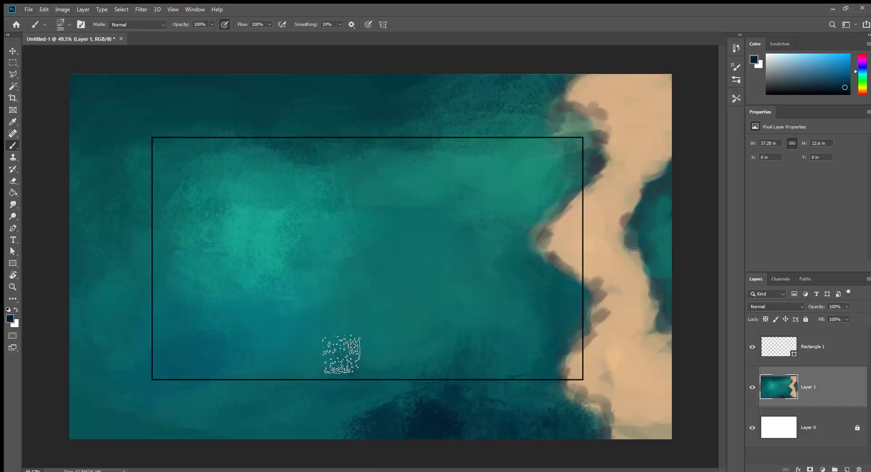
mouse_move(254, 91)
mouse_down()
mouse_move(261, 131)
mouse_move(321, 146)
mouse_move(313, 161)
mouse_up()
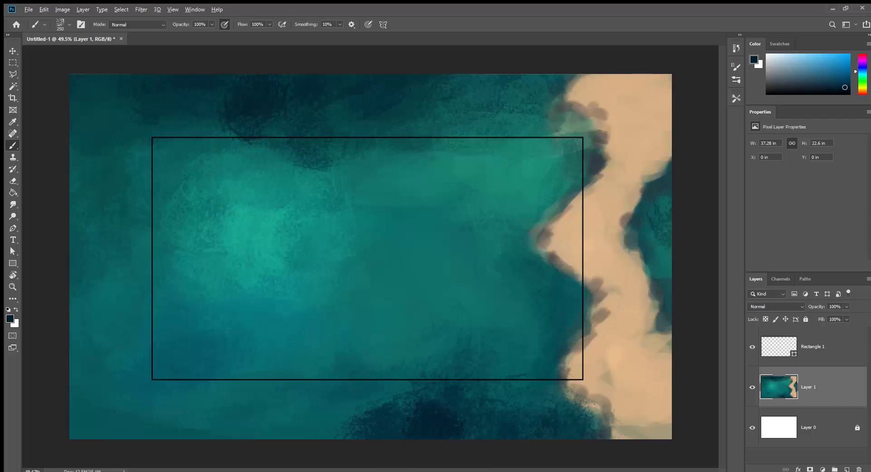
Step: Stipple sampled dark teal texture over the full length of the sand band with the brush at size 175
alt+click(563, 136)
key(bracketleft)
key(bracketleft)
alt+click(564, 149)
mouse_move(565, 150)
mouse_down()
mouse_move(560, 98)
mouse_move(588, 160)
mouse_move(573, 206)
mouse_move(596, 351)
mouse_move(672, 408)
mouse_up()
mouse_move(644, 77)
mouse_down()
mouse_move(608, 222)
mouse_move(662, 431)
mouse_up()
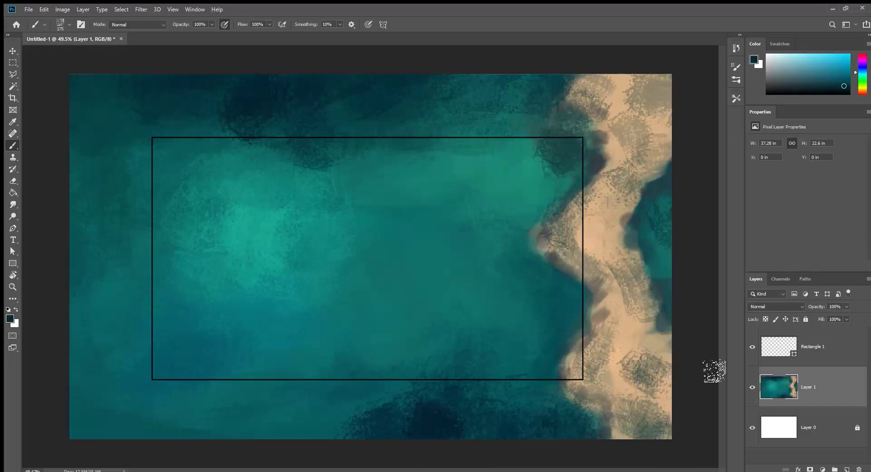
Step: Lighten the stippled sand band along its length with textured strokes of sampled beige and pale cream
alt+click(571, 350)
drag(572, 351, 599, 421)
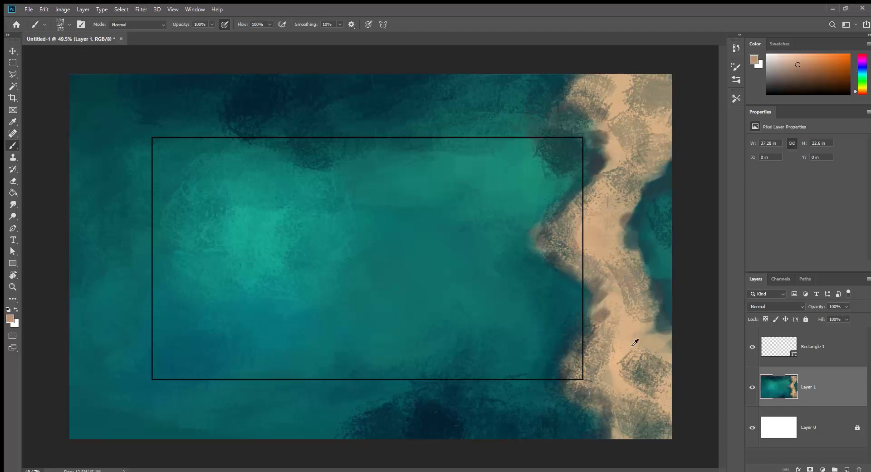
alt+click(558, 112)
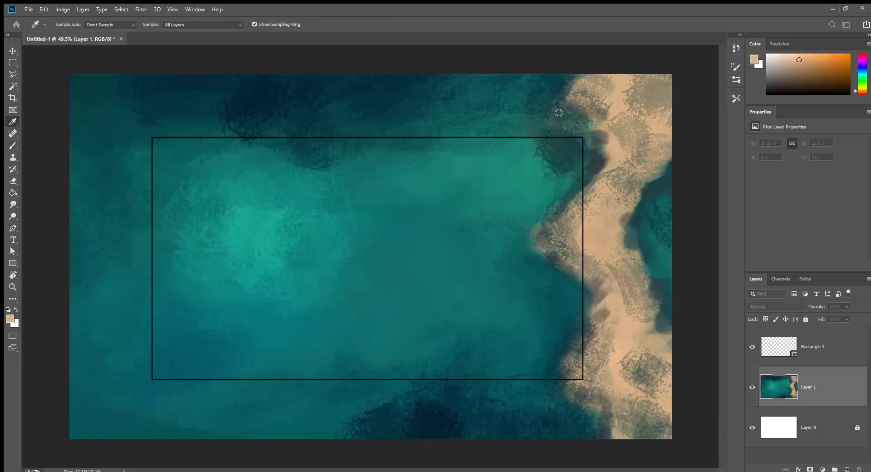
alt+click(521, 97)
mouse_move(630, 163)
mouse_down()
mouse_move(644, 98)
mouse_move(616, 183)
mouse_move(607, 260)
mouse_move(632, 374)
mouse_up()
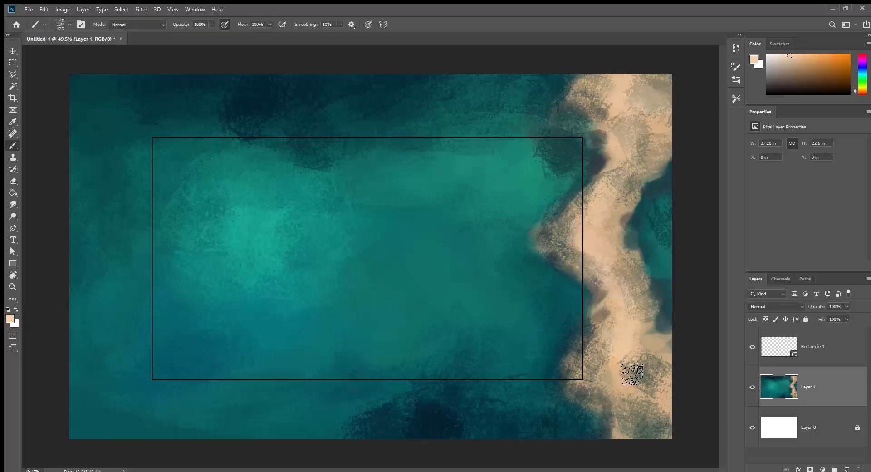
Step: Tint the sand band with sampled pink and reddish-brown strokes from its upper end down to the canvas's bottom edge
alt+click(638, 121)
drag(618, 92, 618, 272)
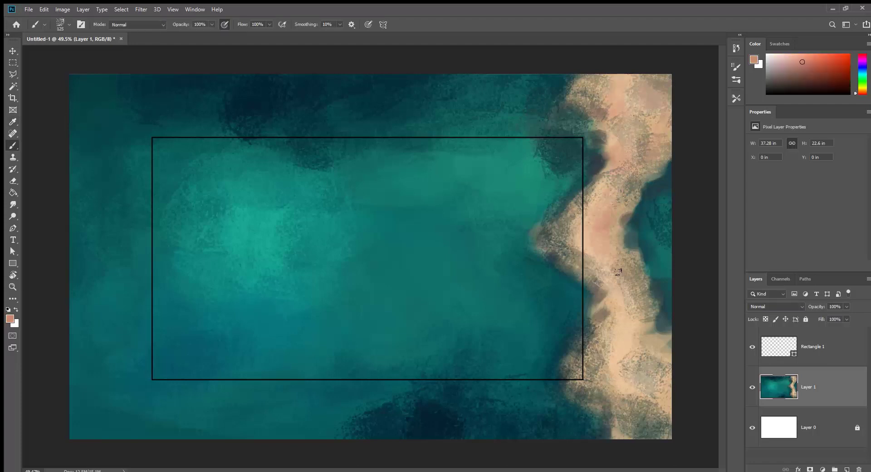
alt+click(600, 142)
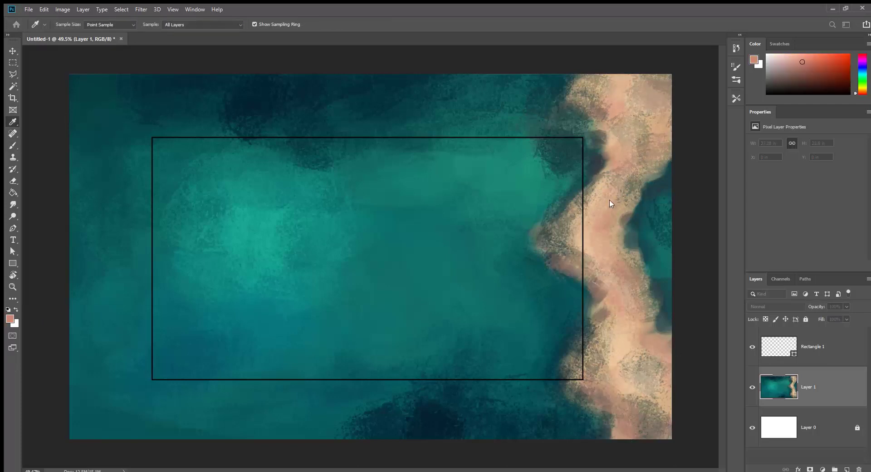
mouse_move(576, 213)
mouse_down()
mouse_move(597, 279)
mouse_move(599, 372)
mouse_move(617, 453)
mouse_up()
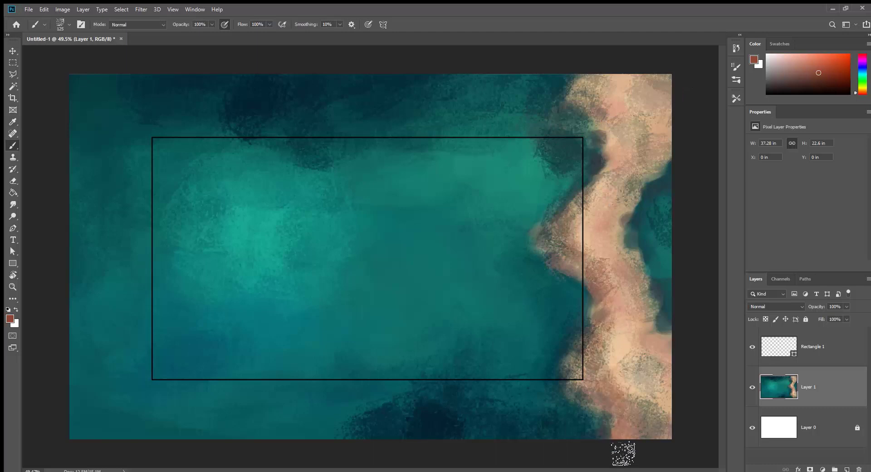
Step: Brush sampled light beige over the upper half and protruding point of the sand band with the brush at size 80
alt+click(583, 230)
drag(626, 200, 645, 110)
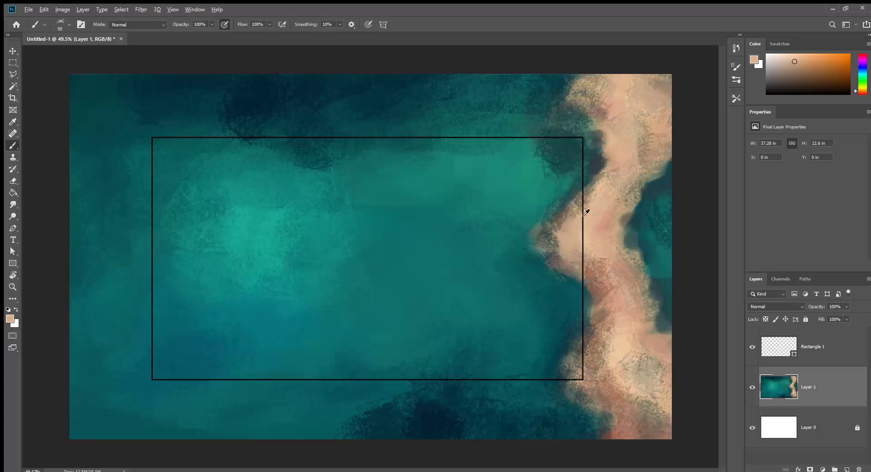
key(ctrl+plus)
mouse_move(590, 198)
mouse_down()
mouse_move(624, 159)
mouse_move(592, 103)
mouse_move(614, 82)
mouse_up()
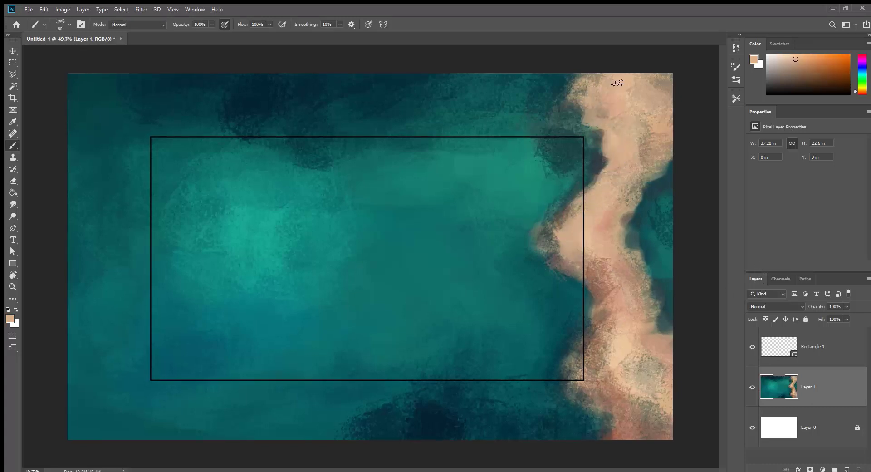
Step: Clean up the sand's left shoreline with sampled dark teal and define its right edge beside the inlet with sampled pinkish sand
alt+click(572, 97)
drag(572, 109, 602, 142)
alt+click(550, 220)
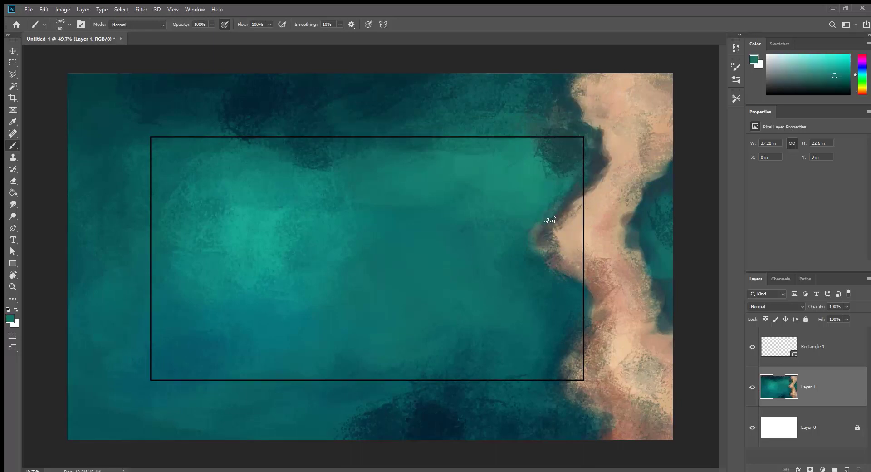
alt+click(652, 185)
drag(653, 250, 635, 294)
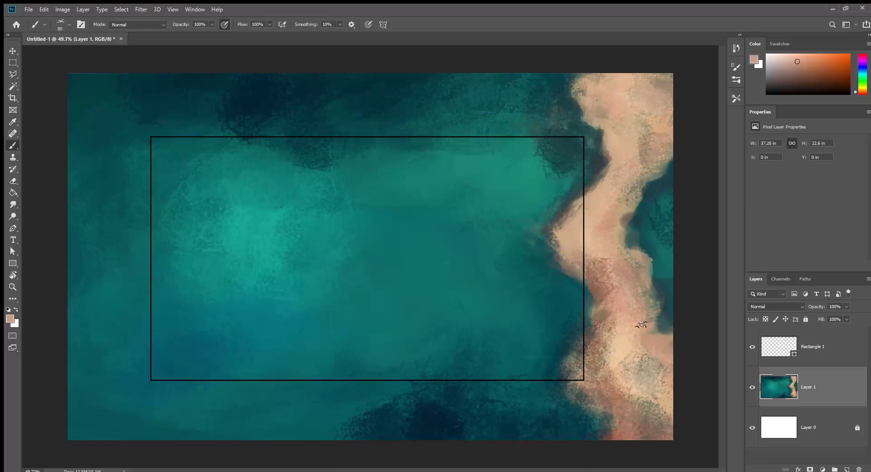
Step: Paint a dark brown shadow along the sand's right edge beside the inlet and deepen it with sampled dark gray tones
alt+click(638, 196)
drag(637, 250, 654, 335)
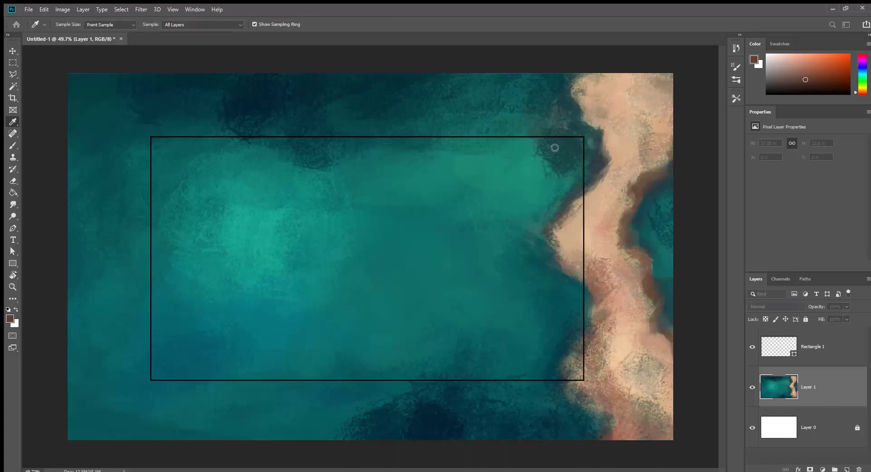
alt+click(635, 195)
alt+click(636, 236)
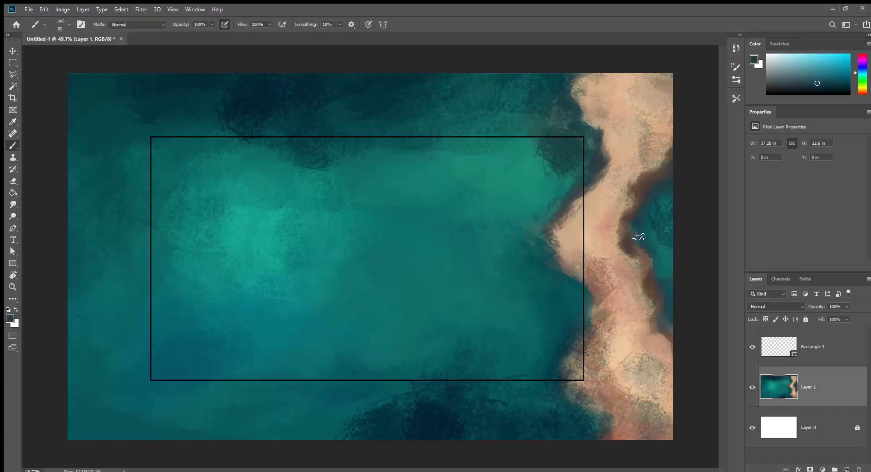
alt+click(118, 295)
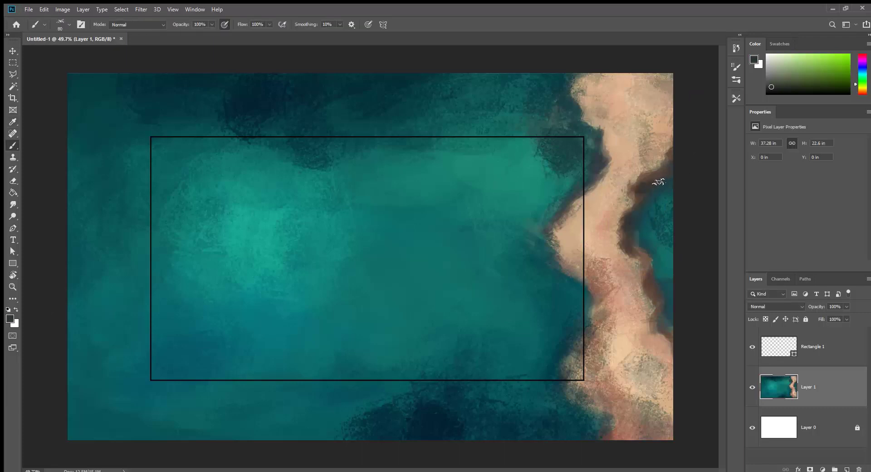
Step: Blend sampled tan and cream strokes through the sand band's middle and lower parts, covering the reddish patches
alt+click(657, 150)
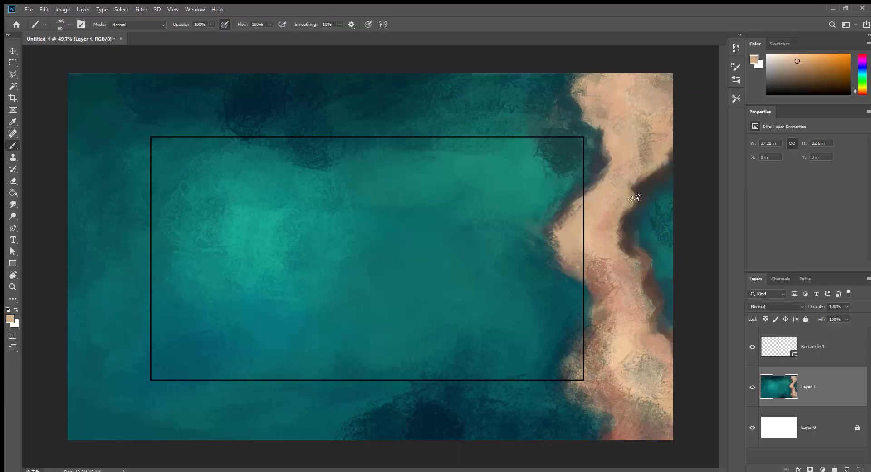
alt+click(617, 231)
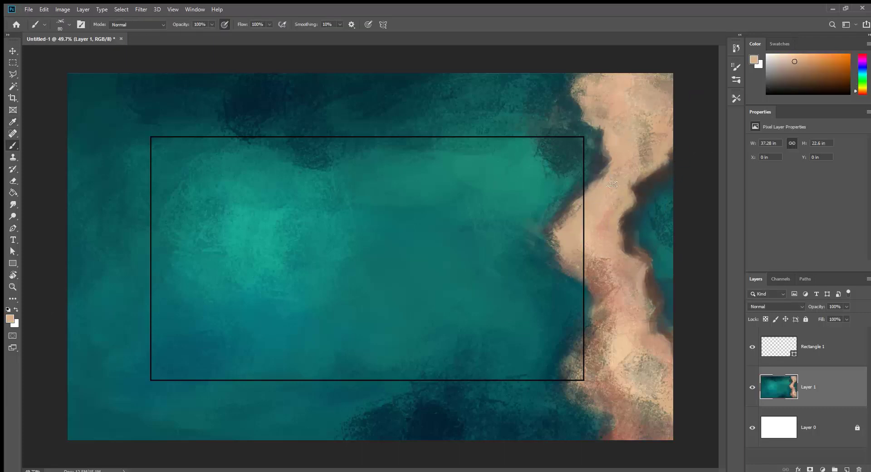
alt+click(630, 100)
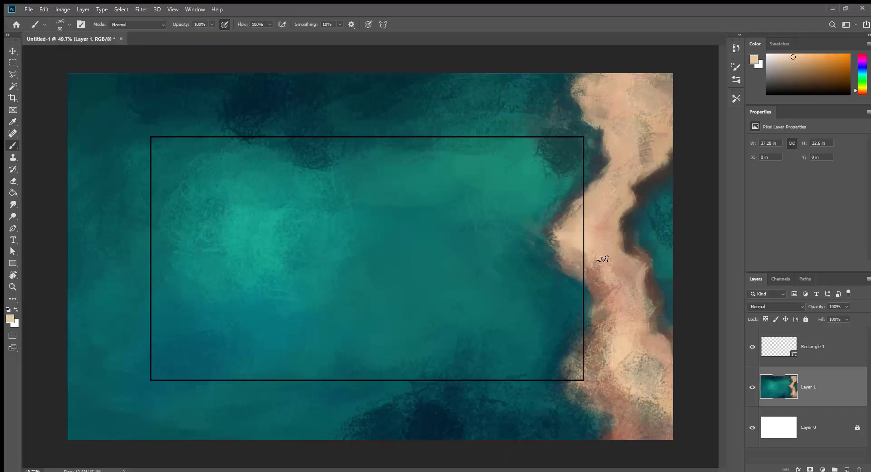
mouse_move(602, 259)
mouse_down()
mouse_move(613, 356)
mouse_move(642, 364)
mouse_move(658, 433)
mouse_up()
Step: Enlarge the brush to size 150 and paint sampled tan and olive-brown over the sand in the lower right corner
key(bracketright)
key(bracketright)
key(bracketright)
key(bracketright)
alt+click(658, 433)
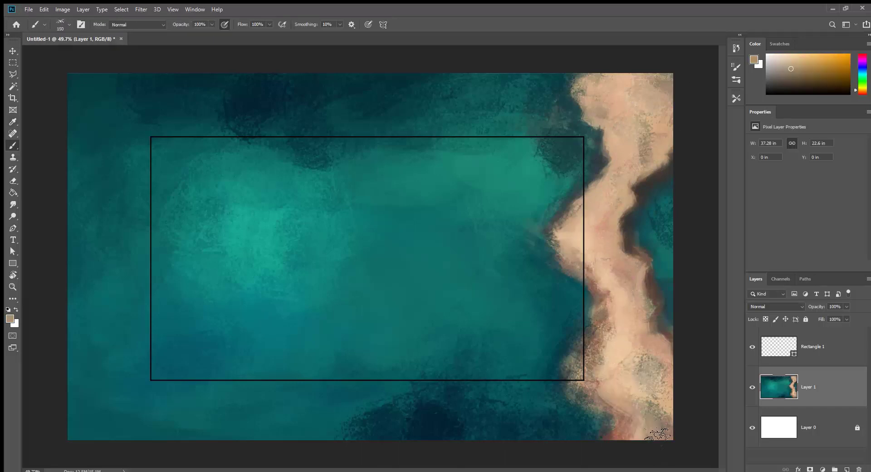
alt+click(662, 417)
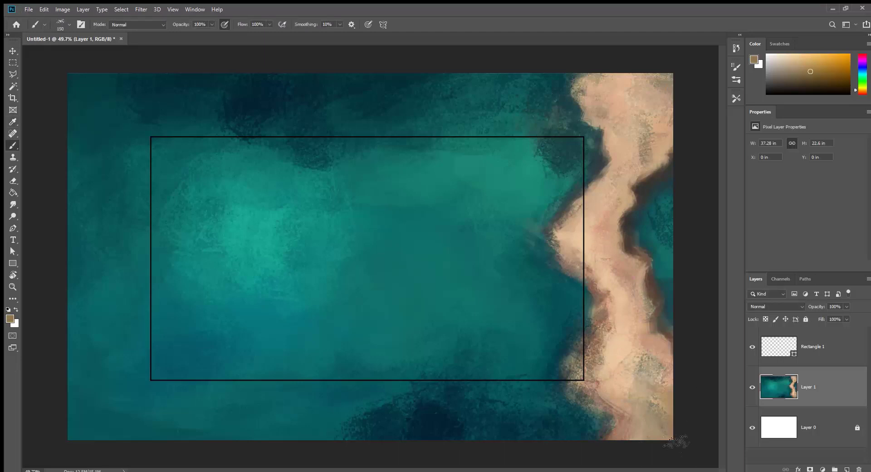
Step: Soften the sand's left shoreline with sampled dark gray-teal and mute the navy patch in the bottom water
alt+click(580, 103)
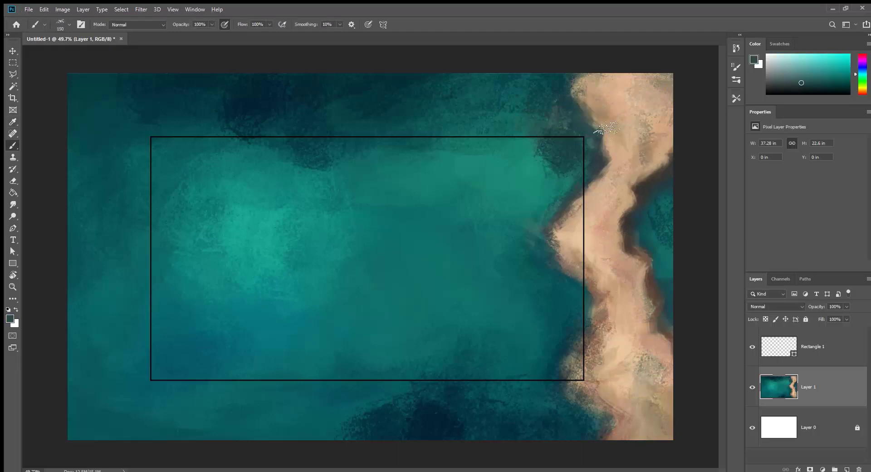
drag(583, 79, 585, 108)
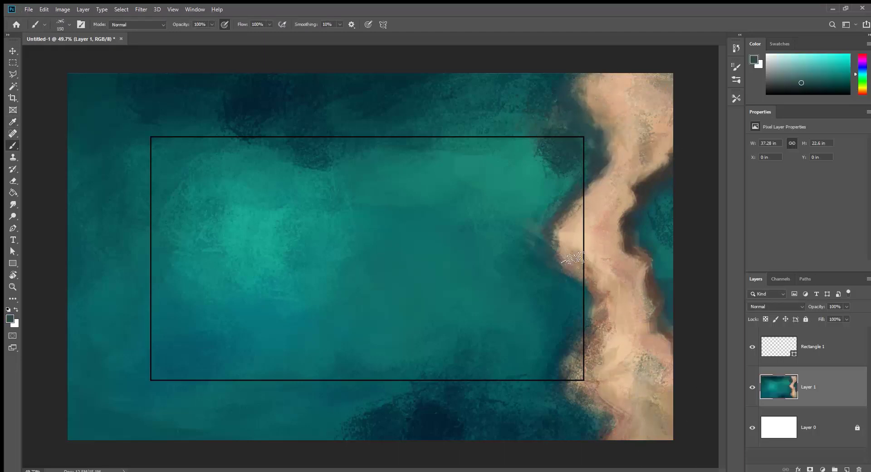
drag(574, 259, 593, 310)
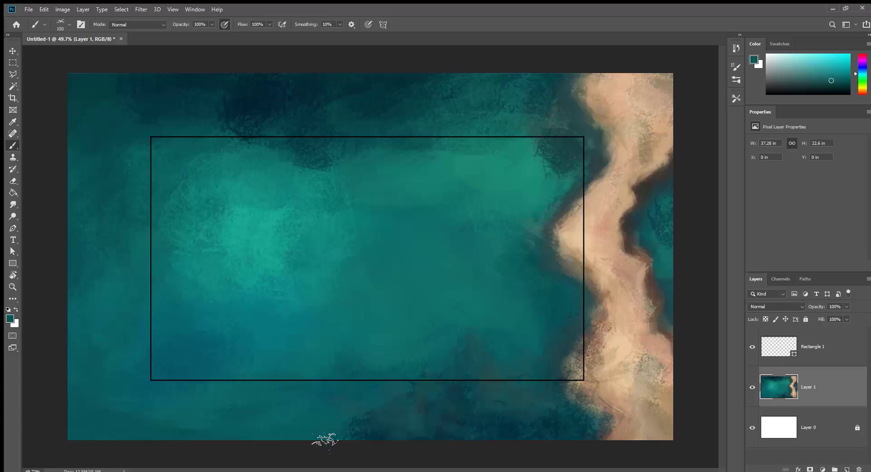
alt+click(423, 434)
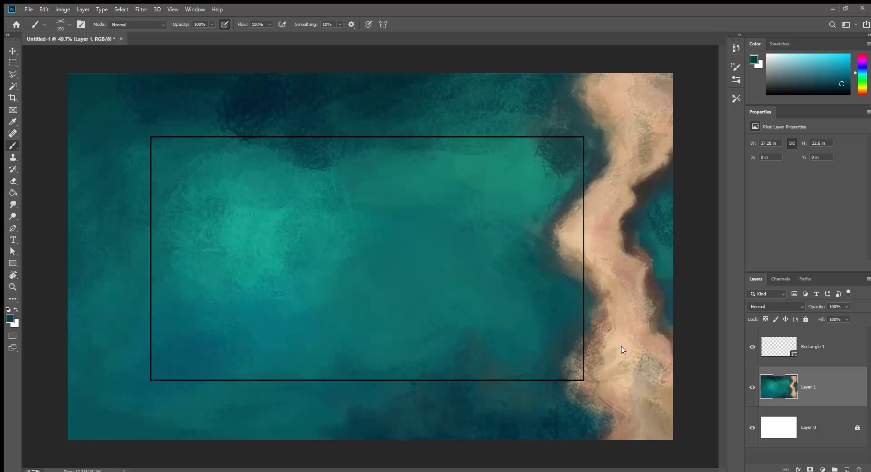
Step: Smooth the green glow and the dark patches in the upper and bottom water with sampled teals at brush size 200
key(bracketright)
key(bracketright)
alt+click(302, 235)
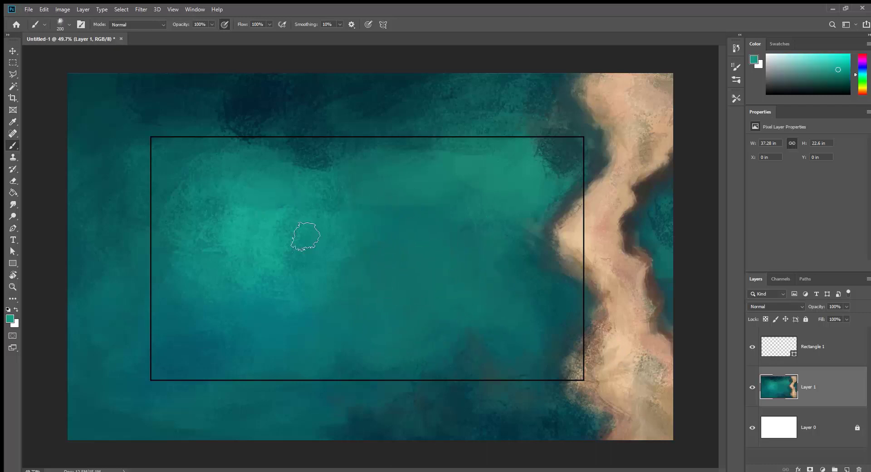
alt+click(235, 132)
alt+click(155, 99)
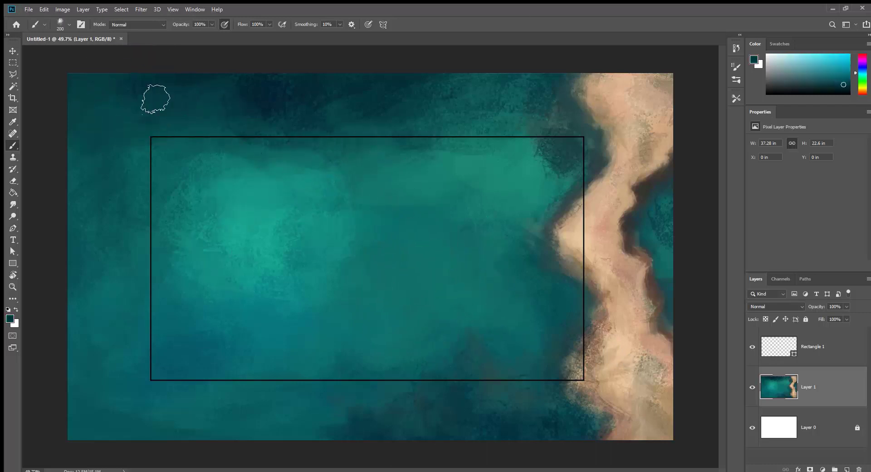
alt+click(252, 122)
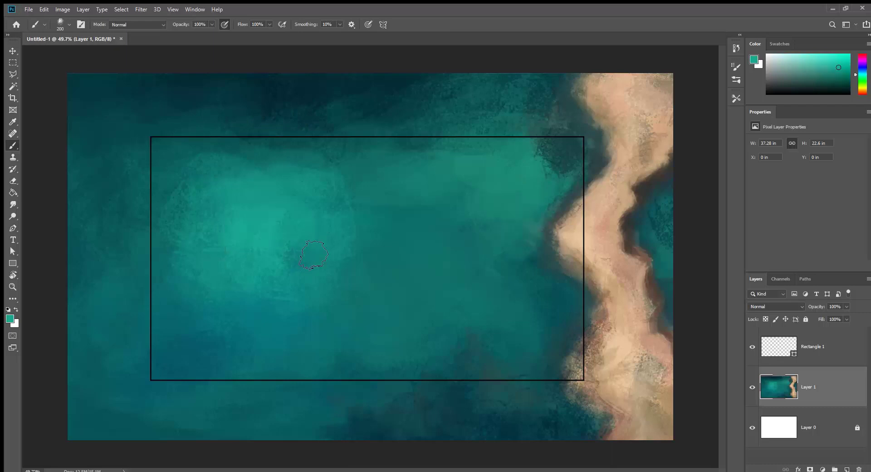
alt+click(407, 434)
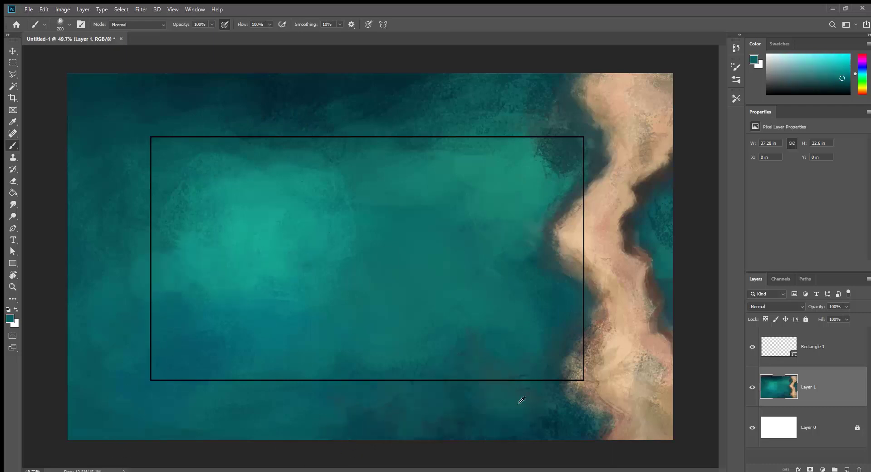
alt+click(486, 406)
Step: Extend the bright green glow across the middle and upper water and brighten the inlet right of the sand with the same green
alt+click(557, 198)
alt+click(475, 207)
mouse_move(399, 234)
mouse_down()
mouse_move(334, 208)
mouse_move(458, 216)
mouse_up()
alt+click(415, 264)
drag(317, 150, 461, 150)
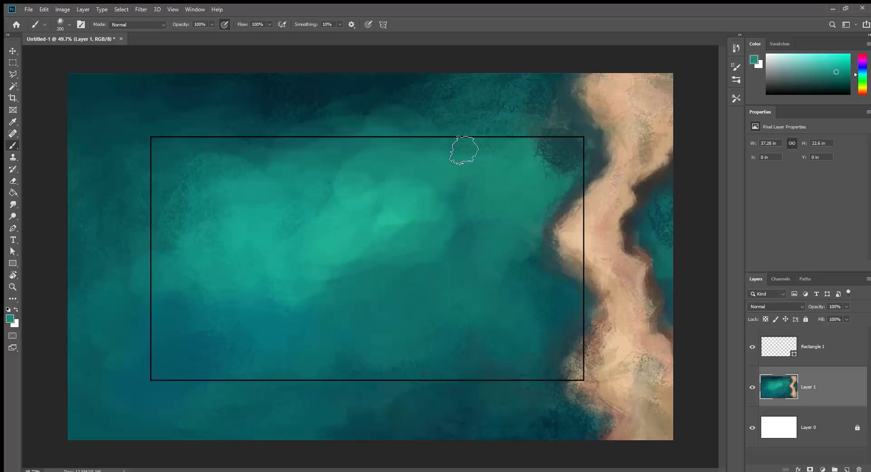
alt+click(390, 216)
mouse_move(667, 223)
mouse_down()
mouse_move(684, 242)
mouse_move(641, 248)
mouse_up()
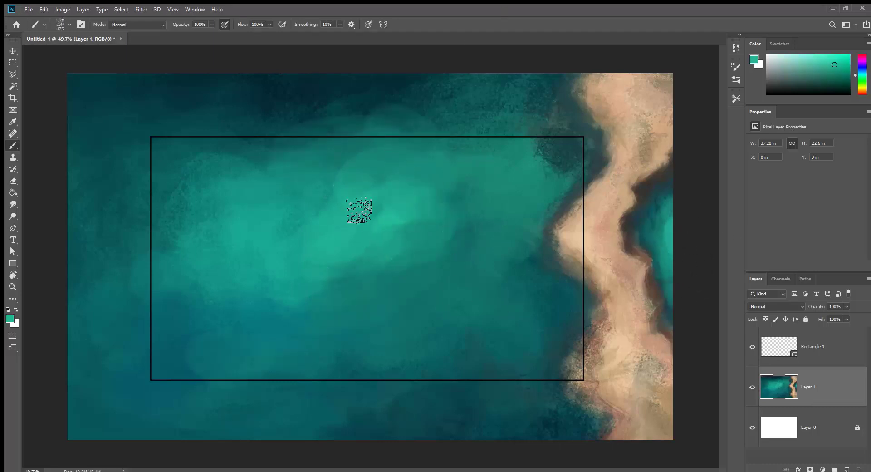
Step: Texture the green glow and its lower fringe with sampled bright green and darker teal at brush size 175
key(i)
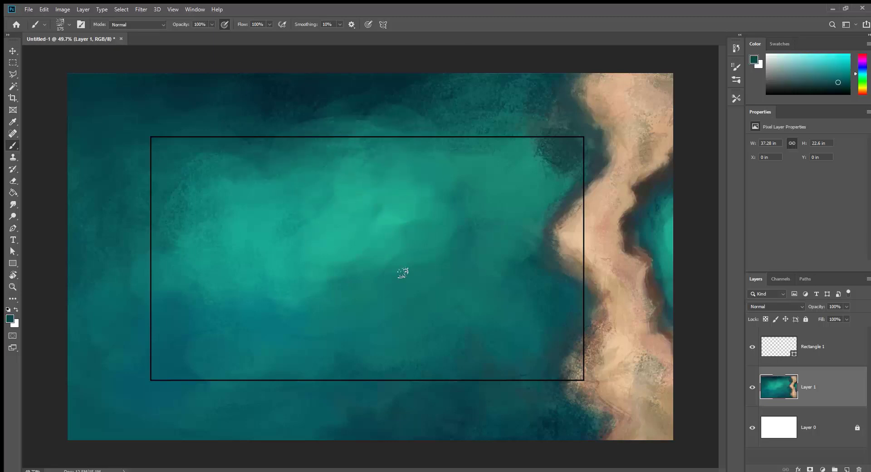
click(389, 221)
key(b)
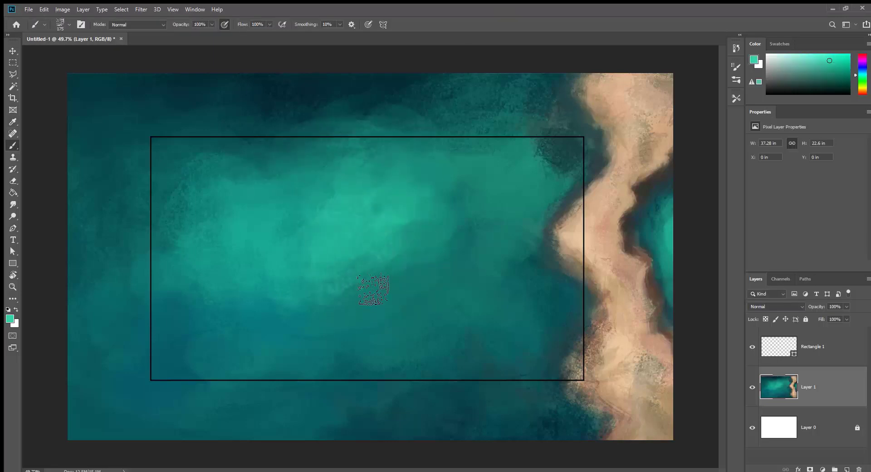
alt+click(393, 283)
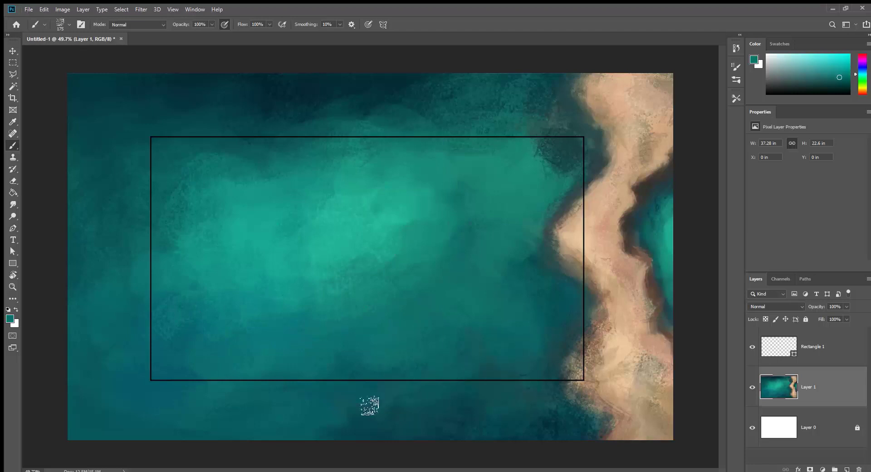
alt+click(496, 402)
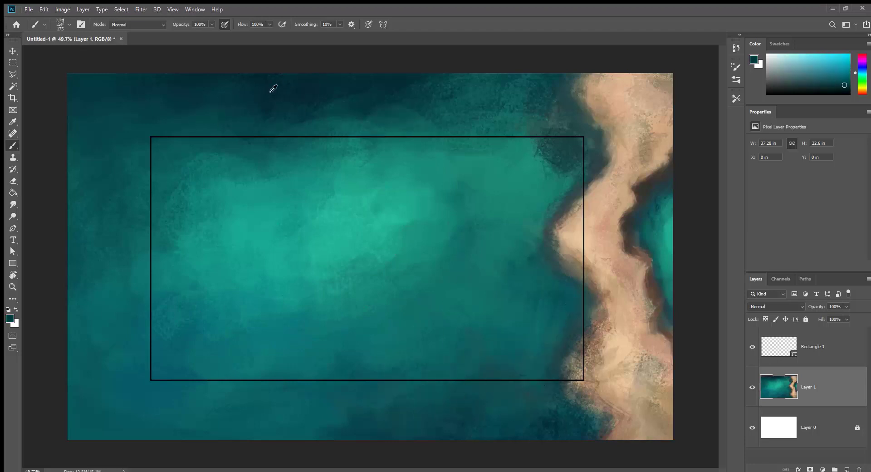
Step: Dab a light green patch into the dark upper water with sampled teal at brush size 125
alt+click(385, 122)
key(bracketleft)
key(bracketleft)
key(bracketleft)
key(bracketleft)
key(bracketleft)
key(bracketleft)
alt+click(340, 107)
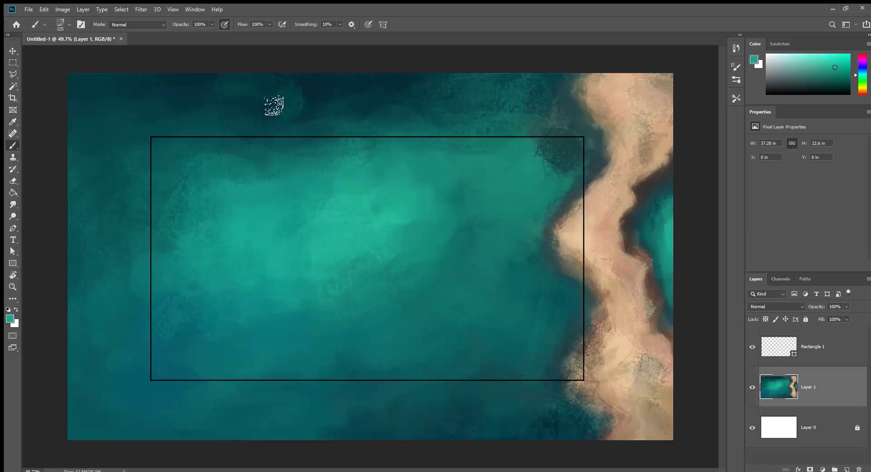
drag(274, 103, 281, 88)
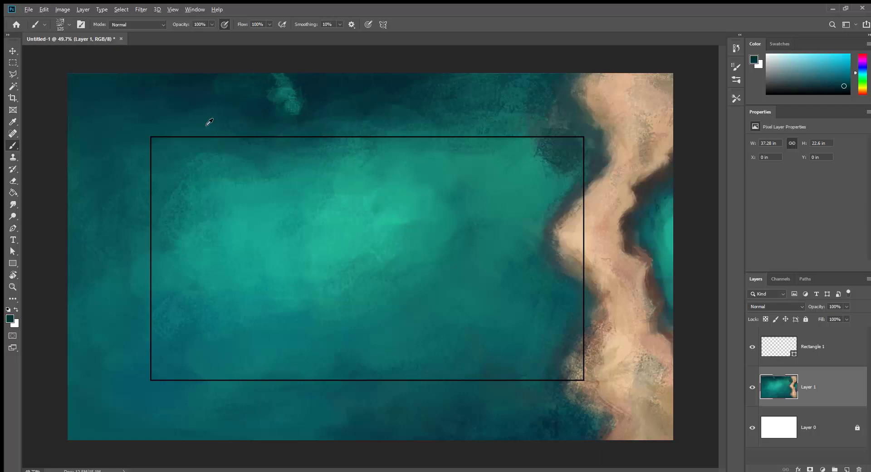
alt+click(282, 90)
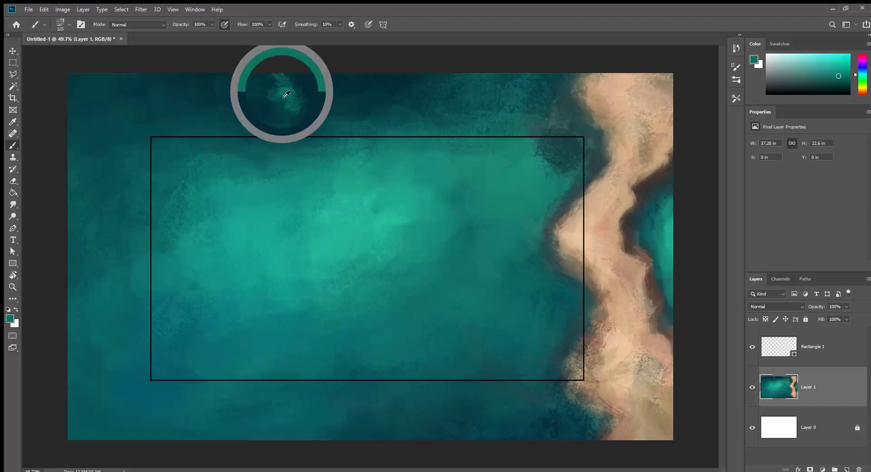
Step: Blend the dark upper water and the water around the green glow's left end with sampled teals
alt+click(390, 103)
alt+click(397, 148)
key(bracketright)
key(bracketright)
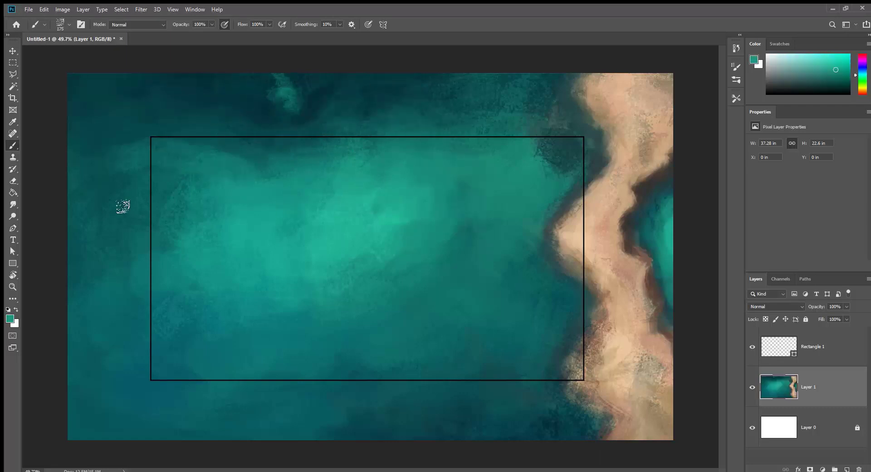
Step: Deepen the sand's left edge with sampled dark brown and lighten the dark patch beside the upper shoreline with sampled green
alt+click(626, 238)
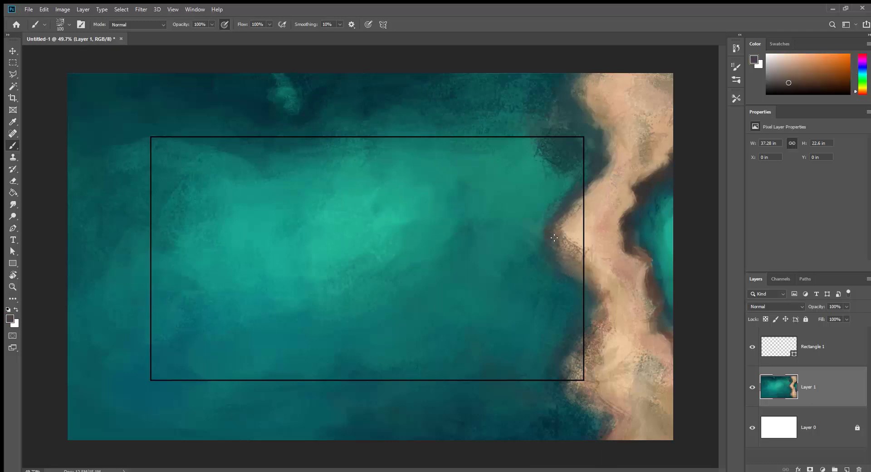
alt+click(596, 417)
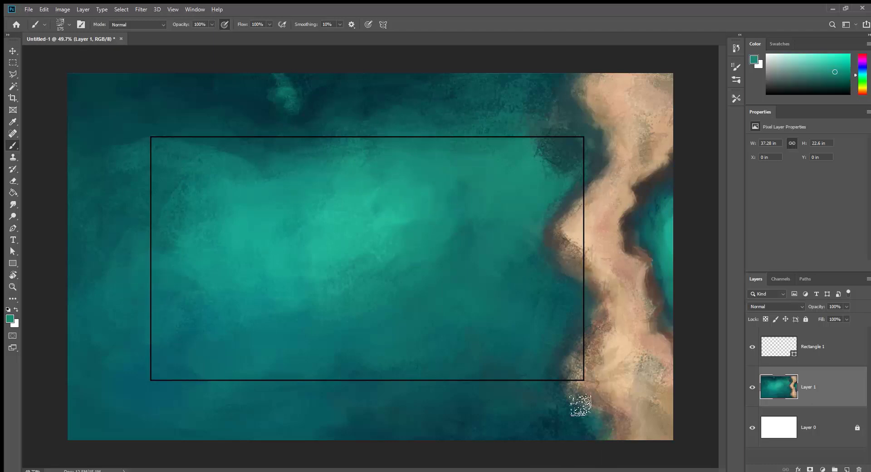
alt+click(541, 208)
mouse_move(551, 186)
mouse_down()
mouse_move(564, 150)
mouse_move(553, 154)
mouse_up()
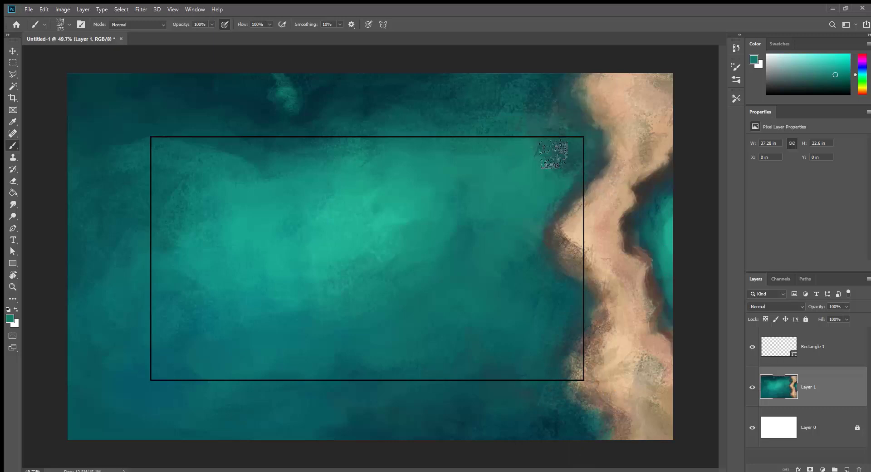
Step: Brighten the sand's protruding middle with pale cream and mottle the upper sand with sampled tans at brush size 150
alt+click(598, 232)
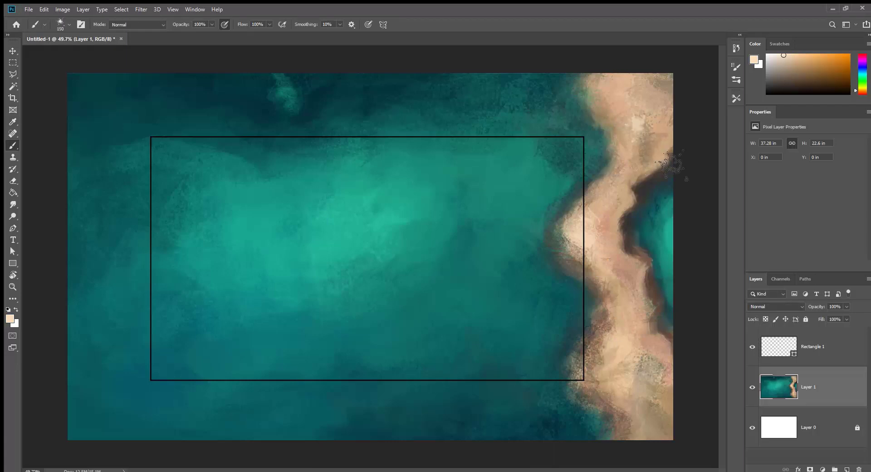
key(bracketleft)
mouse_move(589, 220)
mouse_down()
mouse_move(598, 253)
mouse_move(592, 269)
mouse_up()
alt+click(593, 269)
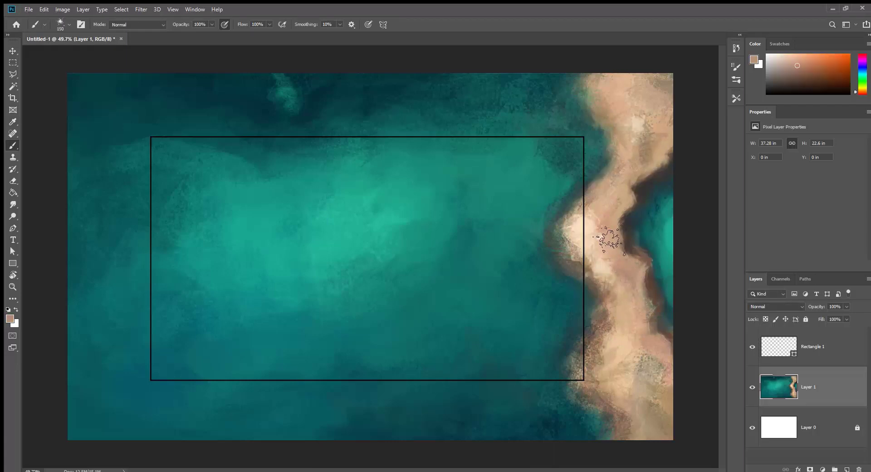
drag(632, 120, 675, 141)
alt+click(640, 114)
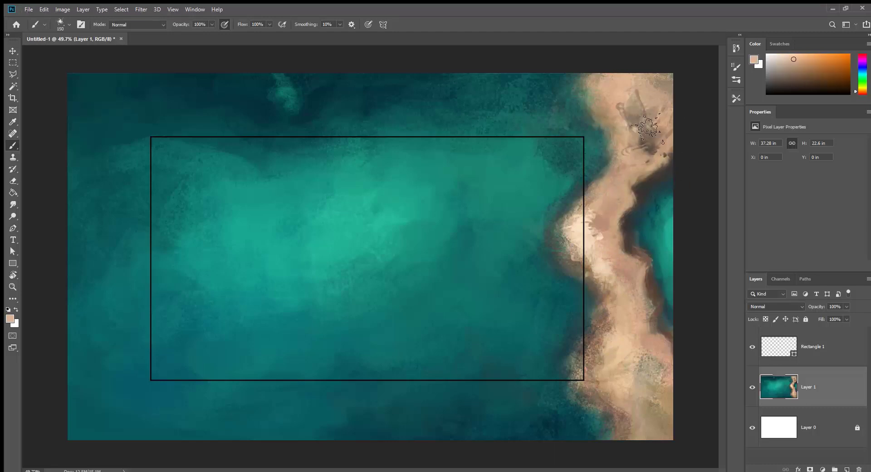
mouse_move(640, 114)
mouse_down()
mouse_move(642, 175)
mouse_move(657, 157)
mouse_move(678, 170)
mouse_move(611, 210)
mouse_move(606, 244)
mouse_move(626, 216)
mouse_move(626, 175)
mouse_up()
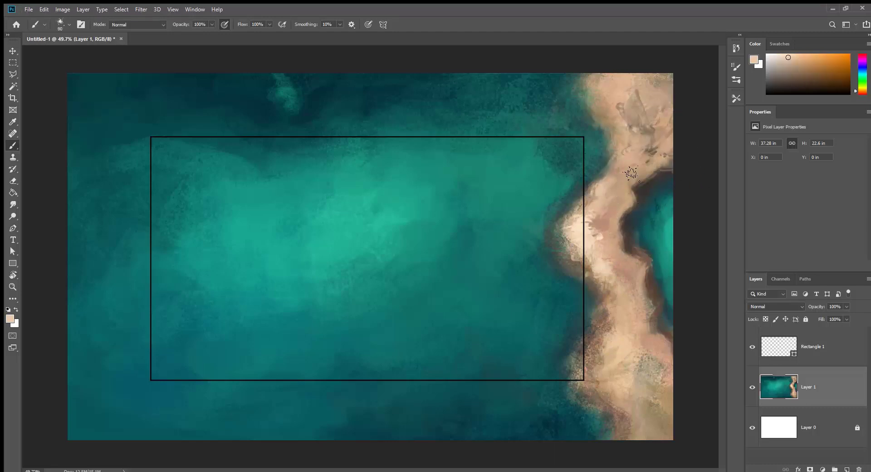
Step: Refine the sand's narrow middle stretch with sampled light peach strokes at brush size 80
key(bracketleft)
key(bracketleft)
key(bracketleft)
key(bracketleft)
alt+click(620, 209)
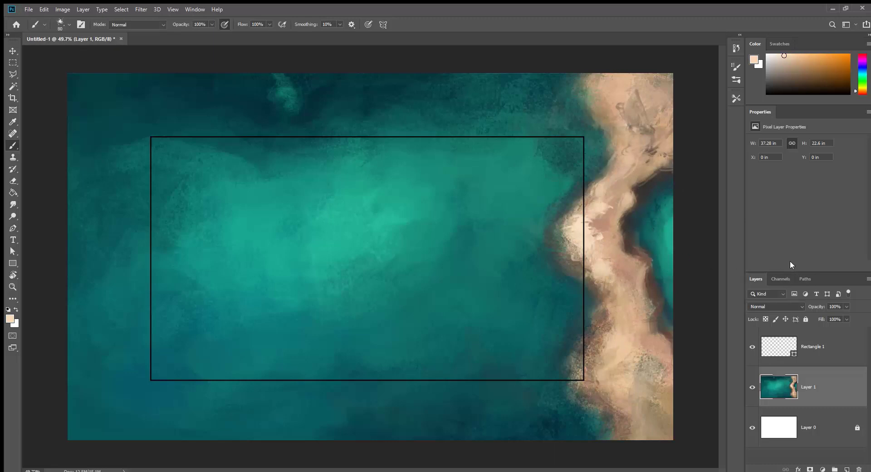
Step: Scatter pale cream speckles over the lower sand and along the inlet's upper edge at brush size 110
key(bracketright)
key(bracketright)
key(bracketright)
mouse_move(633, 270)
mouse_down()
mouse_move(649, 408)
mouse_move(664, 385)
mouse_up()
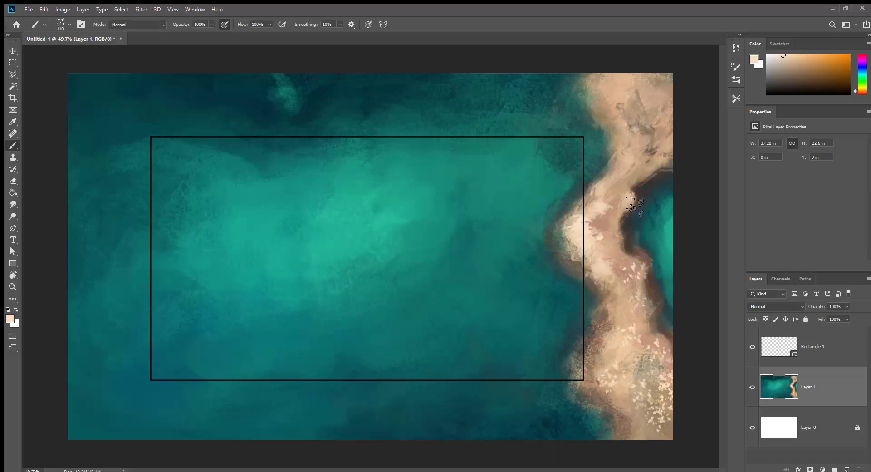
drag(635, 208, 653, 154)
alt+click(642, 173)
Step: Scatter sampled dark teal and green speckles across the upper, middle and lower water with the speckle brush
alt+click(453, 399)
click(438, 372)
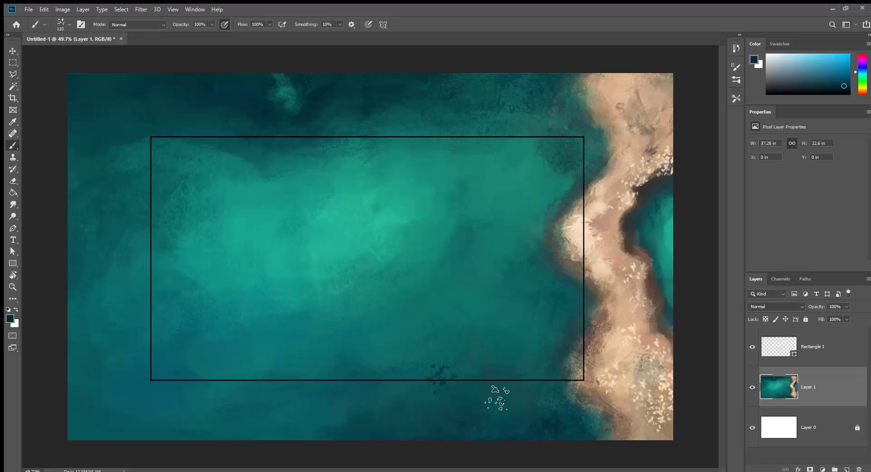
key(bracketright)
key(bracketright)
key(bracketright)
key(bracketright)
alt+click(261, 197)
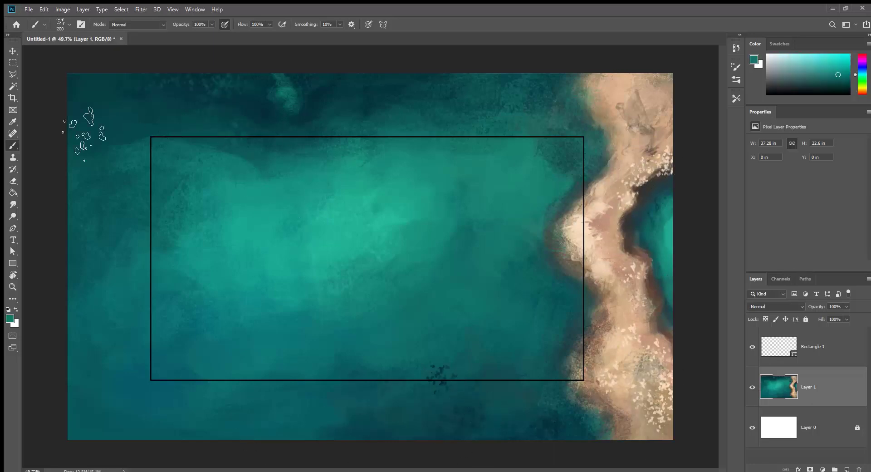
alt+click(109, 128)
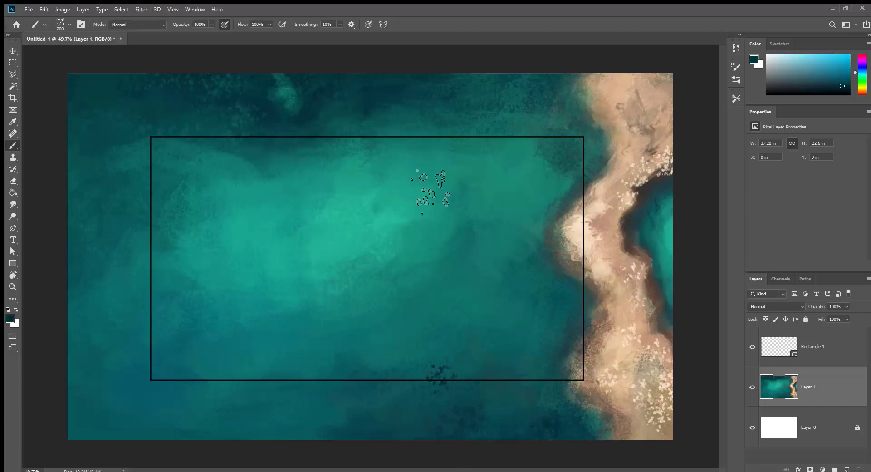
click(237, 190)
click(495, 353)
Step: Speckle the sand with sampled reddish brown and light peach at brush size 125
alt+click(649, 291)
key(i)
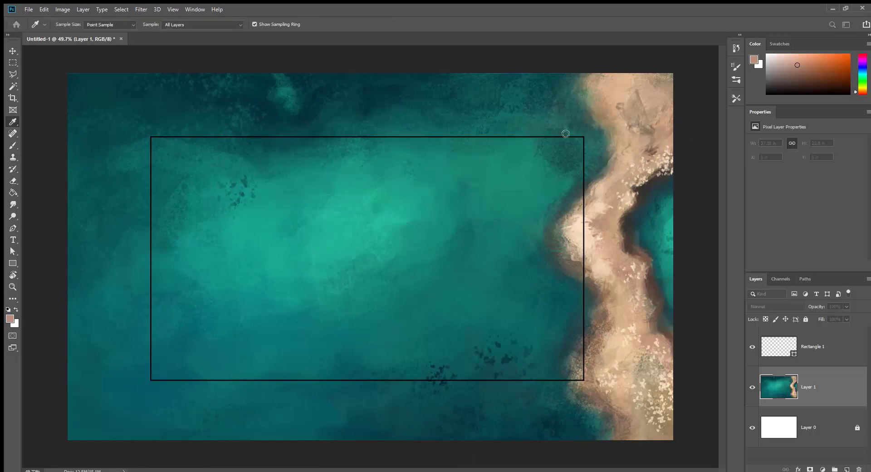
key(b)
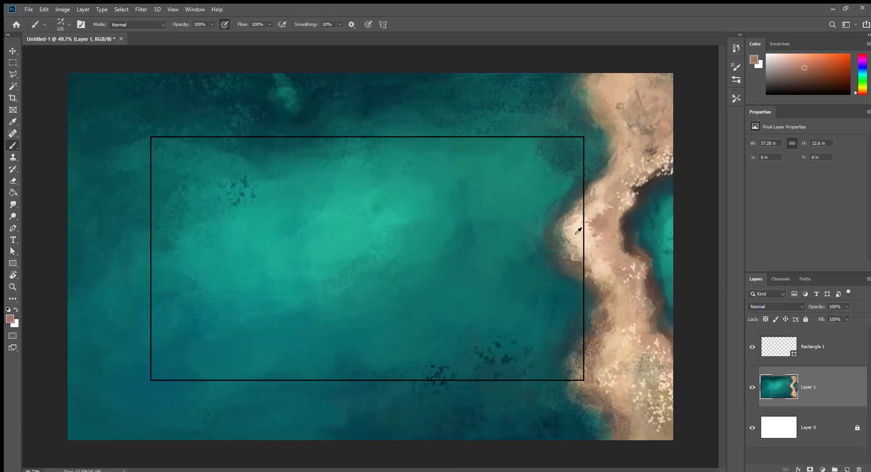
alt+click(604, 262)
Step: Create a new layer above Layer 1 and outline a diagonal boat-shaped polygonal lasso selection across the middle water
key(l)
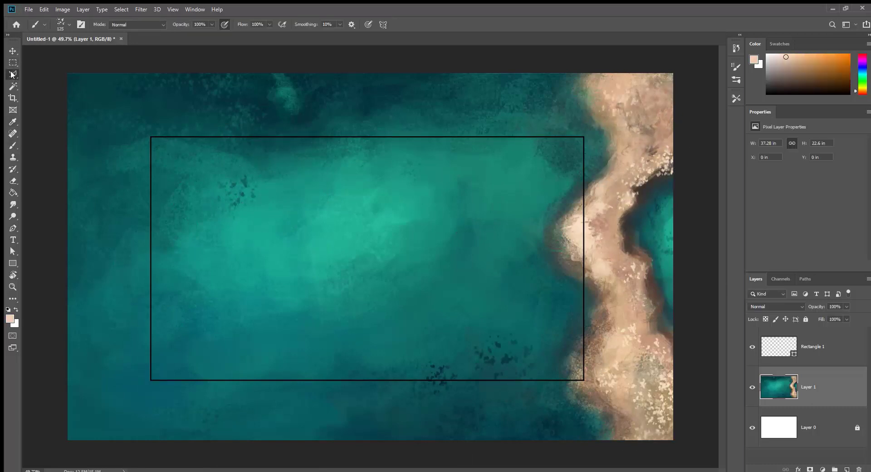
key(ctrl+shift+alt+n)
scroll(372, 233, up, 3)
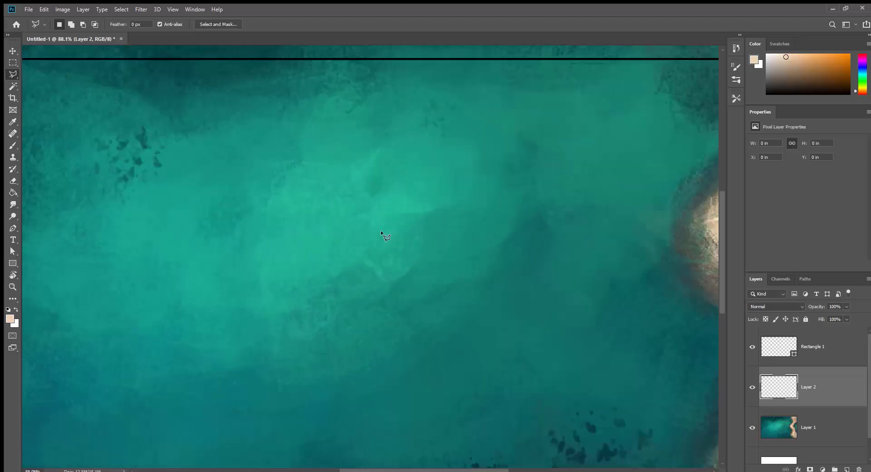
click(486, 185)
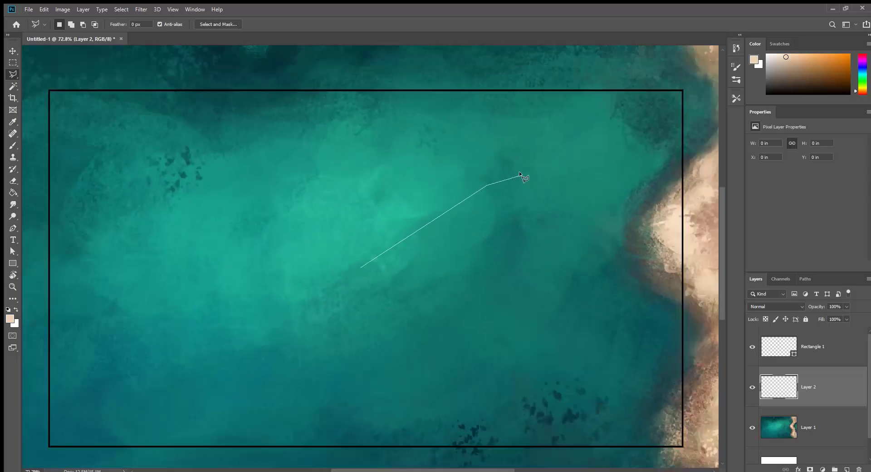
click(546, 237)
click(518, 276)
click(293, 433)
click(255, 393)
click(242, 349)
double_click(276, 322)
scroll(370, 236, down, 2)
Step: Fill the boat-shaped selection with orange on Layer 2 and deselect it
key(b)
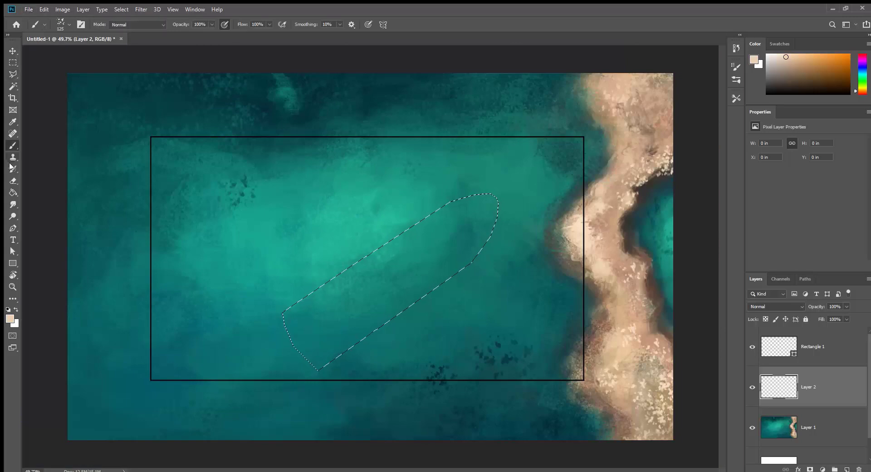
key(g)
click(401, 268)
key(ctrl+d)
scroll(410, 250, up, 2)
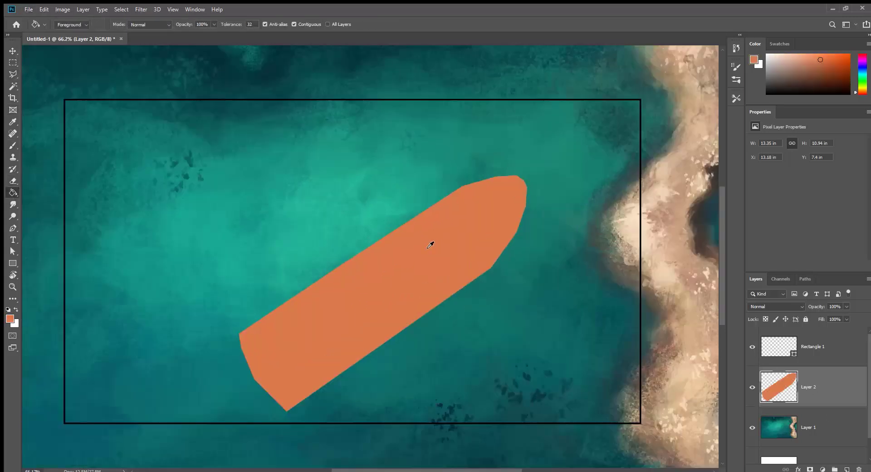
Step: Round off the boat's bow and stern edges with the same orange at brush size 40
key(b)
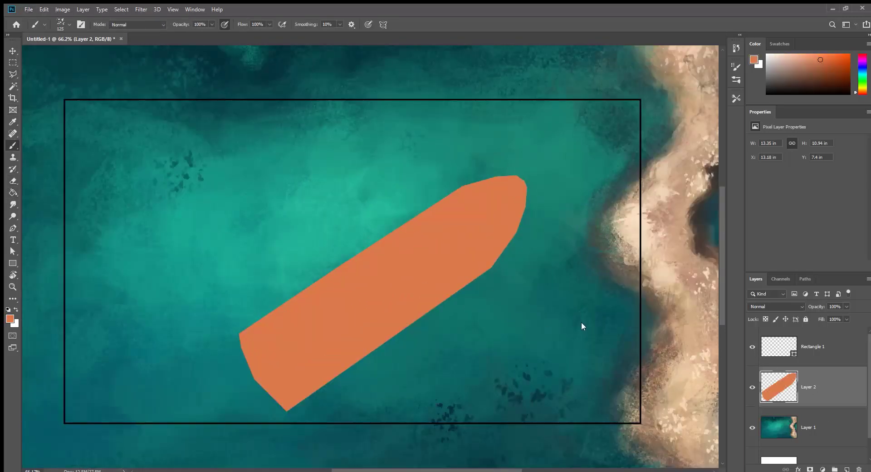
key([)
key([)
key([)
key([)
key([)
key([)
key([)
mouse_move(524, 222)
mouse_down()
mouse_move(525, 195)
mouse_move(487, 262)
mouse_up()
mouse_move(467, 181)
mouse_down()
mouse_move(504, 178)
mouse_move(509, 240)
mouse_up()
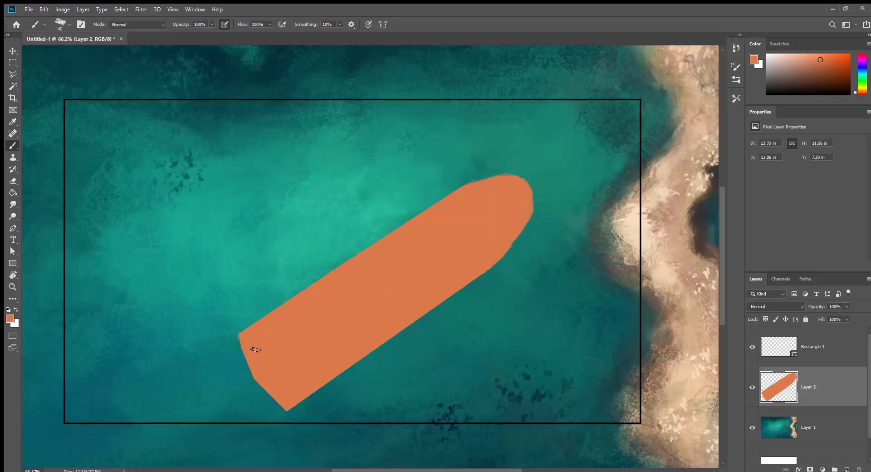
drag(254, 350, 286, 405)
Step: Highlight the upper edge of the boat's bow with a lighter pinkish orange
click(808, 54)
drag(477, 188, 487, 186)
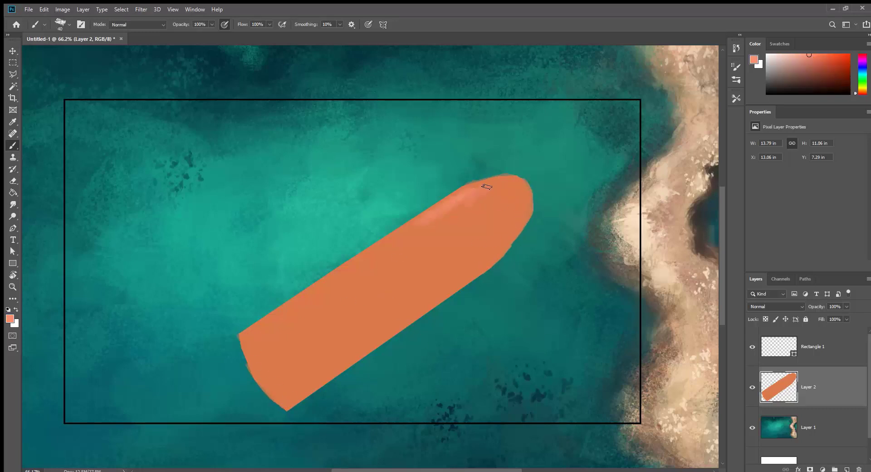
alt+click(471, 211)
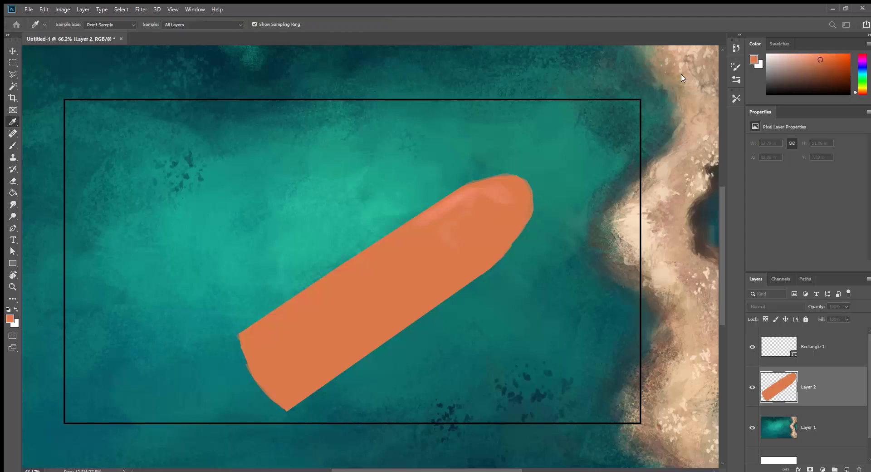
Step: Block in a brown patch on the bow deck and brown cabin shapes along the boat's middle and stern
mouse_move(495, 217)
mouse_down()
mouse_move(451, 229)
mouse_move(480, 236)
mouse_move(493, 227)
mouse_up()
key(bracketright)
key(bracketright)
key(bracketright)
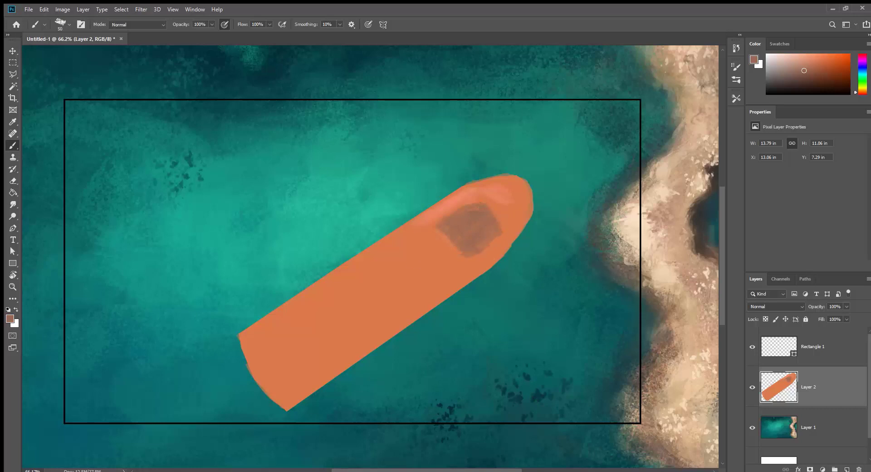
click(385, 274)
mouse_move(310, 325)
mouse_down()
mouse_move(264, 358)
mouse_move(303, 370)
mouse_move(309, 319)
mouse_move(328, 376)
mouse_up()
drag(320, 306, 340, 314)
drag(399, 312, 379, 327)
mouse_move(365, 271)
mouse_down()
mouse_move(395, 313)
mouse_move(463, 285)
mouse_move(417, 272)
mouse_move(413, 302)
mouse_up()
Step: Darken the mid-deck opening and the outer edges of the bow patch with near-black brown
alt+click(621, 285)
drag(476, 235, 469, 235)
mouse_move(481, 206)
mouse_down()
mouse_move(499, 226)
mouse_move(465, 251)
mouse_up()
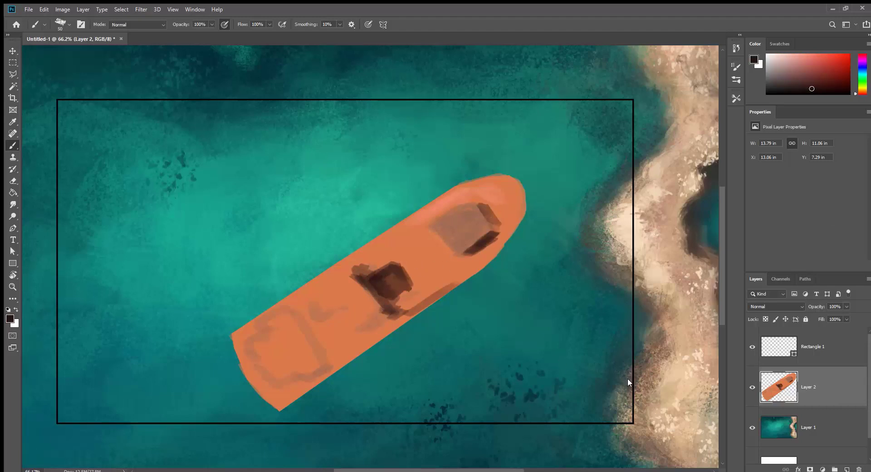
Step: Blend light orange strokes over the boat's deck, bow and stern at brush size 100
alt+click(399, 291)
drag(399, 291, 327, 340)
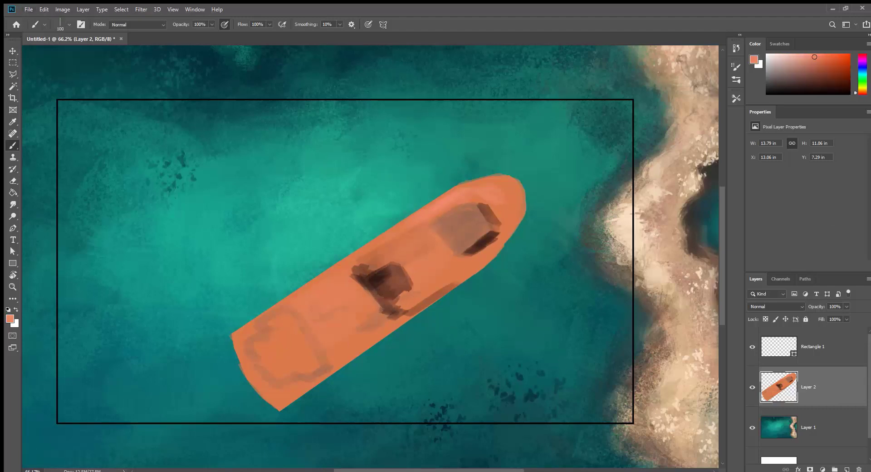
mouse_move(447, 266)
mouse_down()
mouse_move(278, 340)
mouse_move(408, 283)
mouse_move(522, 204)
mouse_move(353, 281)
mouse_up()
mouse_move(267, 354)
mouse_down()
mouse_move(326, 349)
mouse_move(268, 340)
mouse_up()
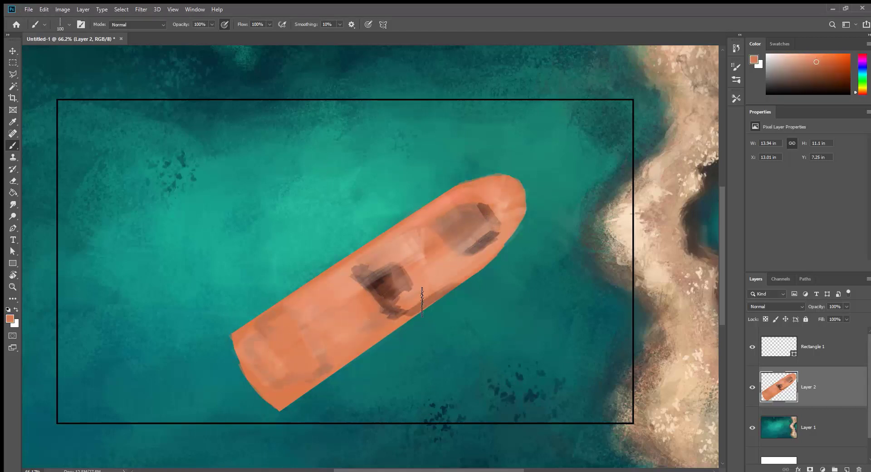
Step: Smooth the bow patch with sampled muted brown and repaint the mid-deck opening with sampled dark brown at brush size 50
alt+click(459, 198)
alt+click(472, 209)
key(bracketleft)
key(bracketleft)
key(bracketleft)
key(bracketleft)
key(bracketleft)
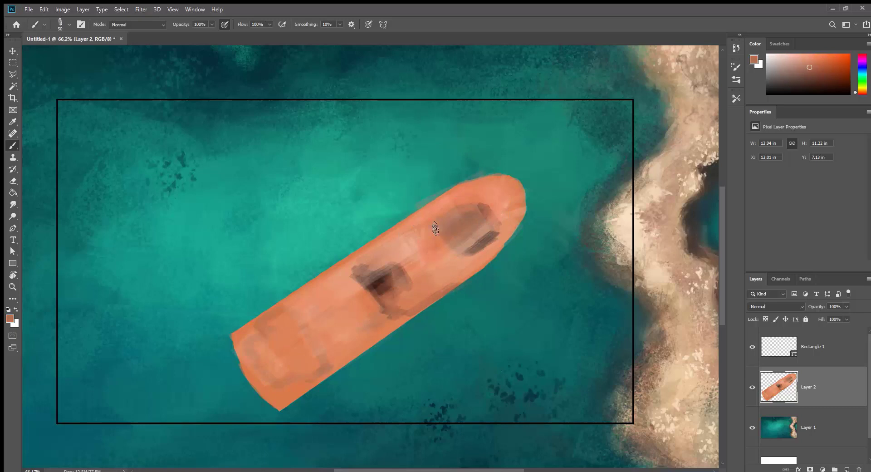
mouse_move(435, 227)
mouse_down()
mouse_move(475, 238)
mouse_move(467, 248)
mouse_up()
alt+click(378, 279)
drag(379, 279, 408, 289)
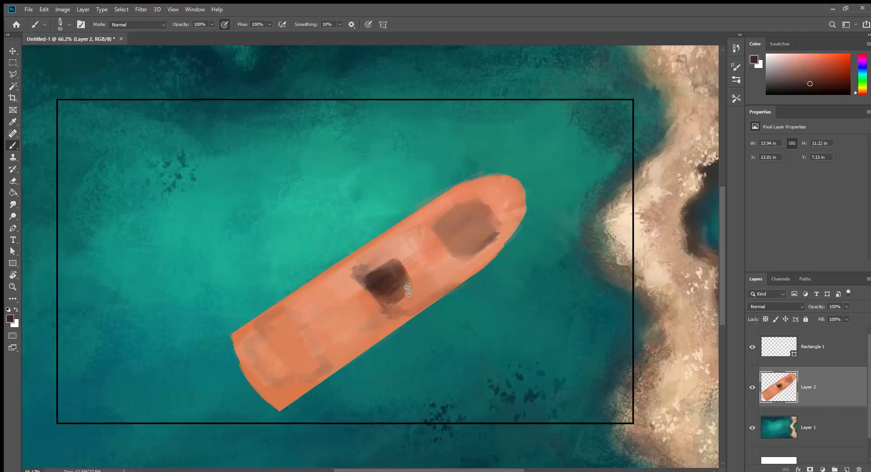
Step: Outline the boat's cabin roof and stern deck section with dark brown lines at brush size 20
key(bracketleft)
mouse_move(350, 277)
mouse_down()
mouse_move(301, 303)
mouse_move(312, 325)
mouse_up()
mouse_move(326, 363)
mouse_down()
mouse_move(390, 326)
mouse_move(385, 310)
mouse_up()
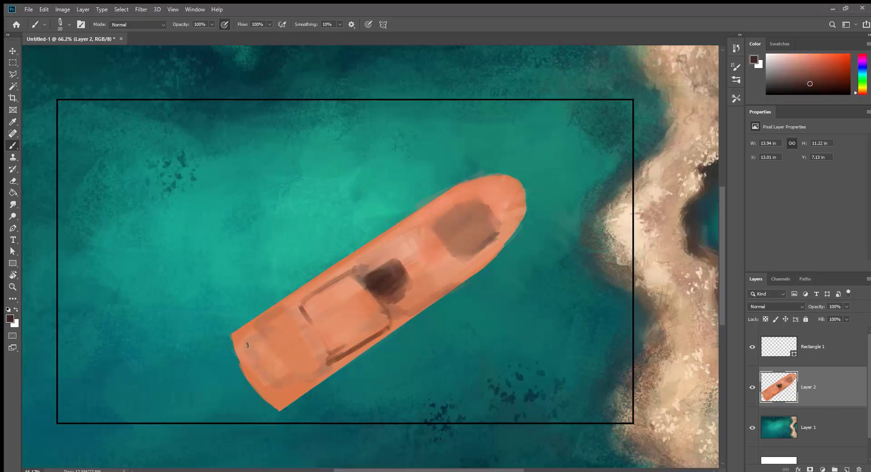
mouse_move(295, 304)
mouse_down()
mouse_move(274, 312)
mouse_move(250, 353)
mouse_move(296, 377)
mouse_move(331, 360)
mouse_up()
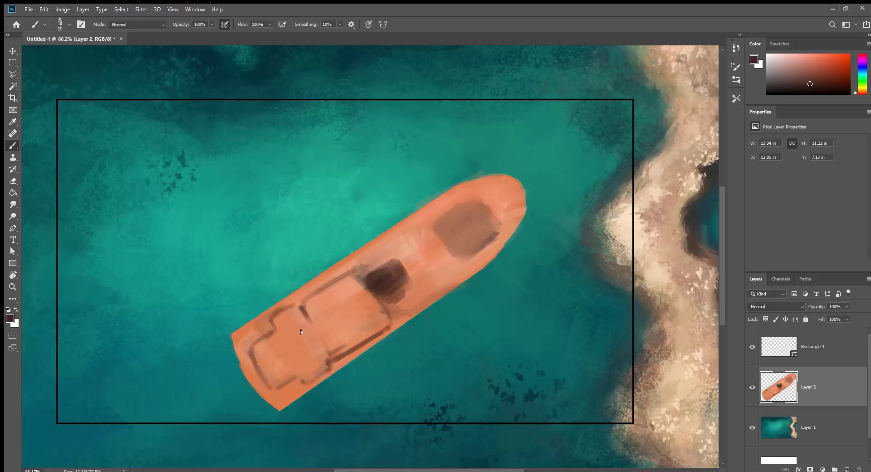
Step: Paint near-black brown hatches on the stern deck and foredeck, darken the stern corners, and add a second line along the cabin's front edge
drag(290, 332, 317, 343)
mouse_move(357, 282)
mouse_down()
mouse_move(368, 330)
mouse_move(388, 320)
mouse_up()
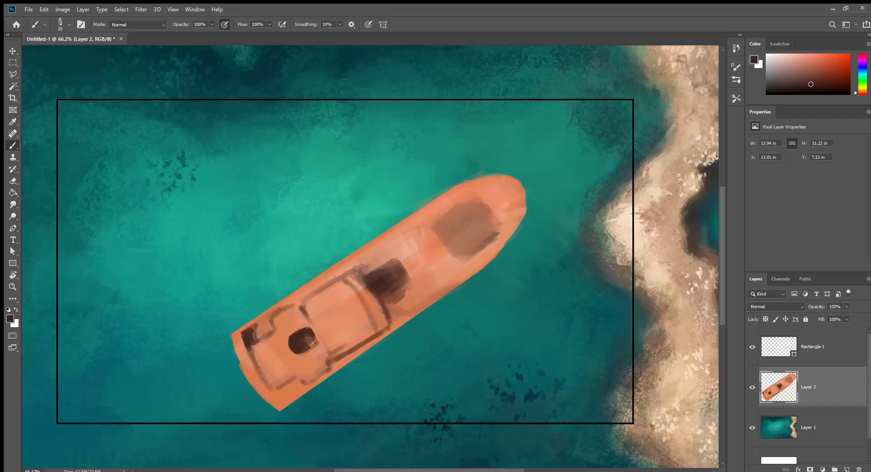
mouse_move(255, 336)
mouse_down()
mouse_move(258, 374)
mouse_move(288, 394)
mouse_up()
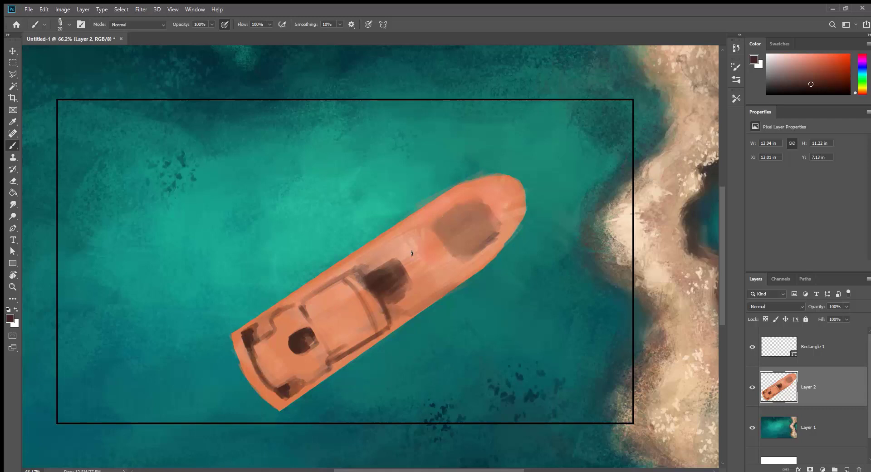
drag(419, 257, 429, 250)
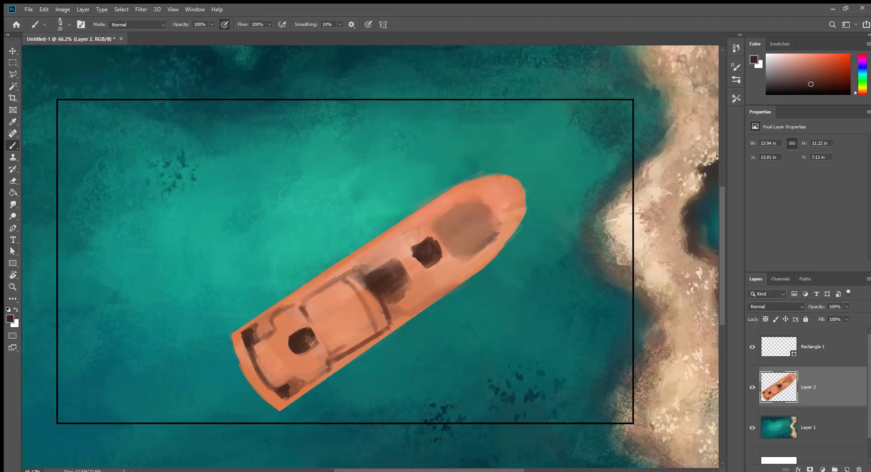
Step: Lighten the bow rim with sampled pale orange and paint a near-black brown shadow curving around the front and starboard side of the bow patch
alt+click(498, 197)
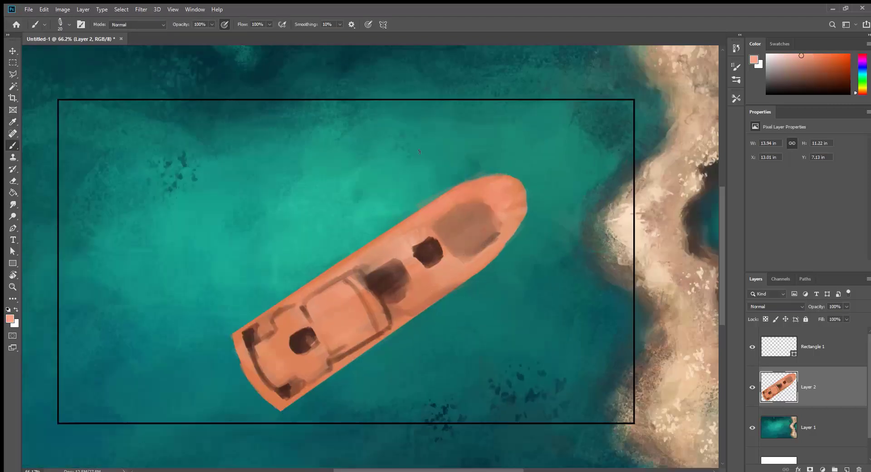
mouse_move(508, 181)
mouse_down()
mouse_move(490, 179)
mouse_move(442, 206)
mouse_move(472, 200)
mouse_move(476, 247)
mouse_move(465, 256)
mouse_up()
alt+click(421, 255)
click(493, 202)
mouse_move(488, 200)
mouse_down()
mouse_move(519, 195)
mouse_move(521, 218)
mouse_move(467, 256)
mouse_move(521, 213)
mouse_move(498, 238)
mouse_up()
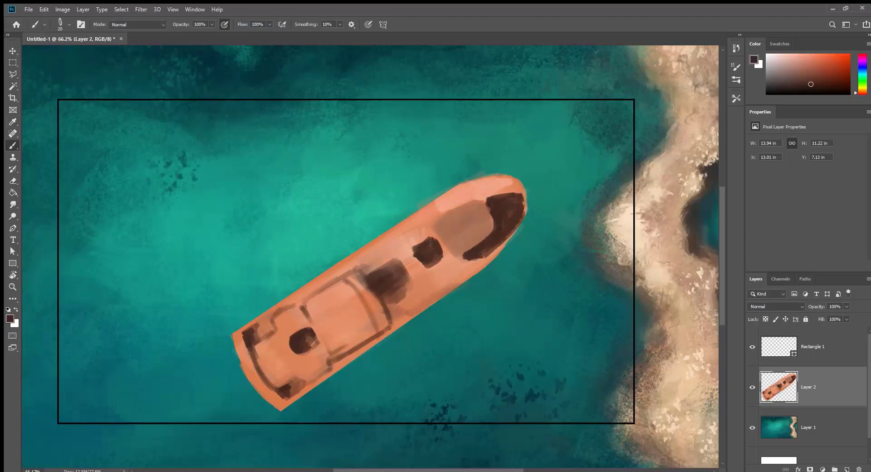
Step: Add dark brown shadow along the starboard hull beside the cabin, around the mid-deck opening, and in a thin line along the port edge
mouse_move(397, 326)
mouse_down()
mouse_move(294, 395)
mouse_move(349, 367)
mouse_up()
drag(413, 275, 395, 297)
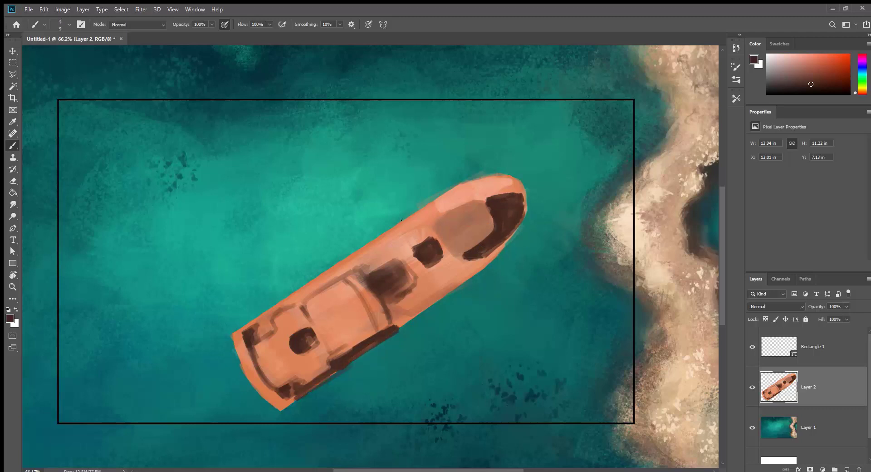
mouse_move(299, 287)
mouse_down()
mouse_move(361, 253)
mouse_move(329, 265)
mouse_up()
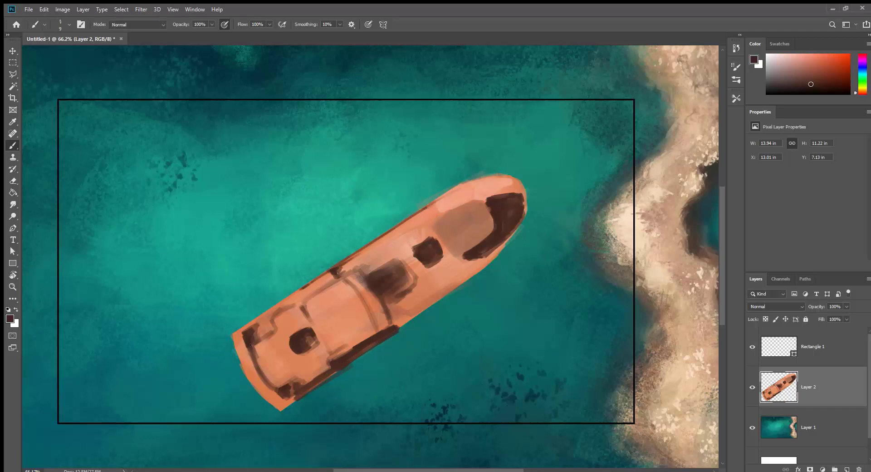
Step: Outline the bow patch with a thin pale pink line and clean up its surrounding shadow with sampled dark brown
alt+click(446, 206)
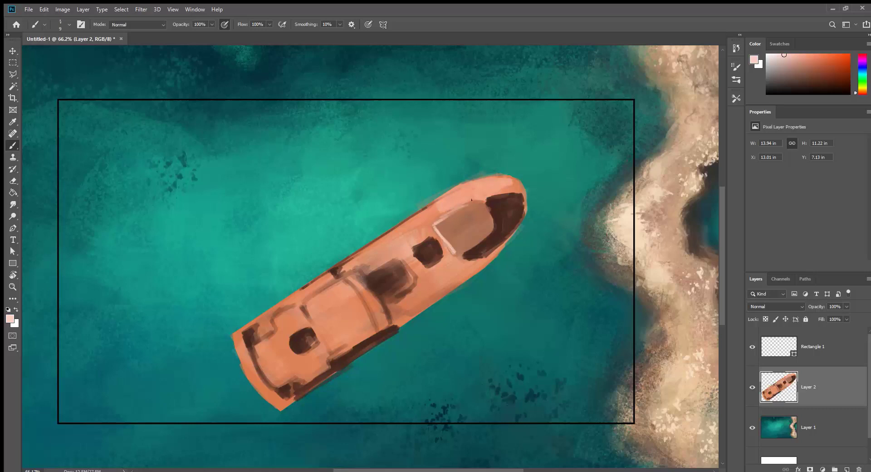
mouse_move(491, 217)
mouse_down()
mouse_move(454, 253)
mouse_move(448, 238)
mouse_move(449, 250)
mouse_move(484, 226)
mouse_move(485, 208)
mouse_move(464, 211)
mouse_move(484, 250)
mouse_move(459, 260)
mouse_up()
alt+click(484, 250)
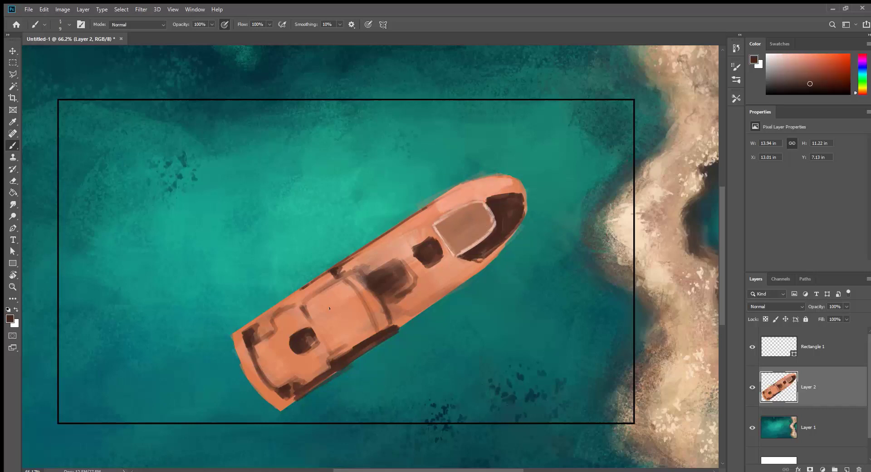
Step: Brighten the stern deck and the outer stern rim with sampled light orange at brush size 25
alt+click(287, 319)
scroll(286, 320, up, 5)
scroll(286, 320, down, 4)
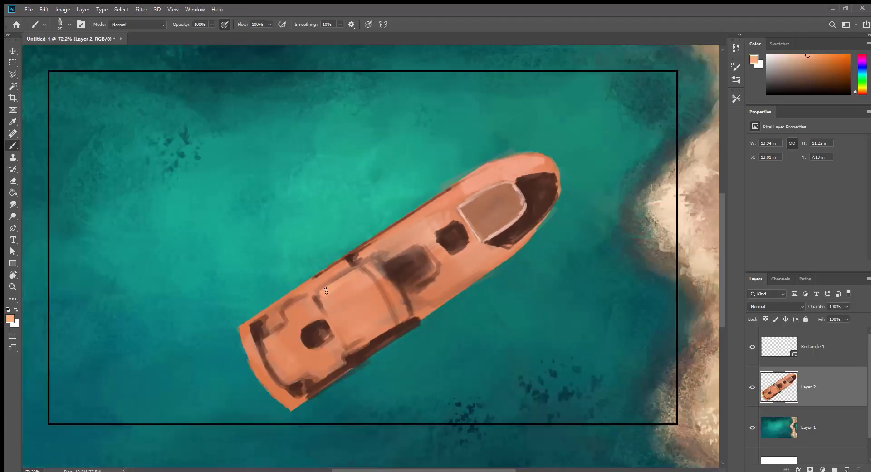
mouse_move(286, 319)
mouse_down()
mouse_move(240, 363)
mouse_move(272, 399)
mouse_move(300, 403)
mouse_up()
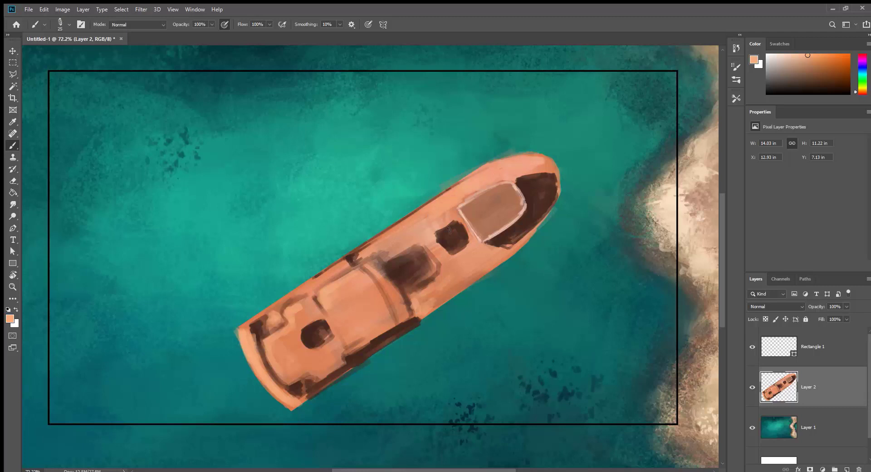
Step: Shade the cabin roof with muted brown and deepen the dark shadow between the cabin front and the mid-deck opening
alt+click(345, 268)
mouse_move(345, 269)
mouse_down()
mouse_move(323, 307)
mouse_move(368, 287)
mouse_move(353, 338)
mouse_move(345, 335)
mouse_move(349, 283)
mouse_move(339, 314)
mouse_move(348, 346)
mouse_move(358, 324)
mouse_move(386, 324)
mouse_move(335, 276)
mouse_move(344, 304)
mouse_move(364, 280)
mouse_move(343, 293)
mouse_move(338, 316)
mouse_move(351, 309)
mouse_move(367, 337)
mouse_move(351, 350)
mouse_move(374, 270)
mouse_move(421, 304)
mouse_move(412, 307)
mouse_move(419, 315)
mouse_move(445, 283)
mouse_move(411, 323)
mouse_move(432, 296)
mouse_move(387, 263)
mouse_move(418, 263)
mouse_move(408, 301)
mouse_move(416, 319)
mouse_move(317, 331)
mouse_up()
alt+click(335, 276)
alt+click(421, 308)
alt+click(391, 261)
Step: Add pale pink edge highlights along the bow, cabin roof and stern deck section at brush size 10
alt+click(523, 211)
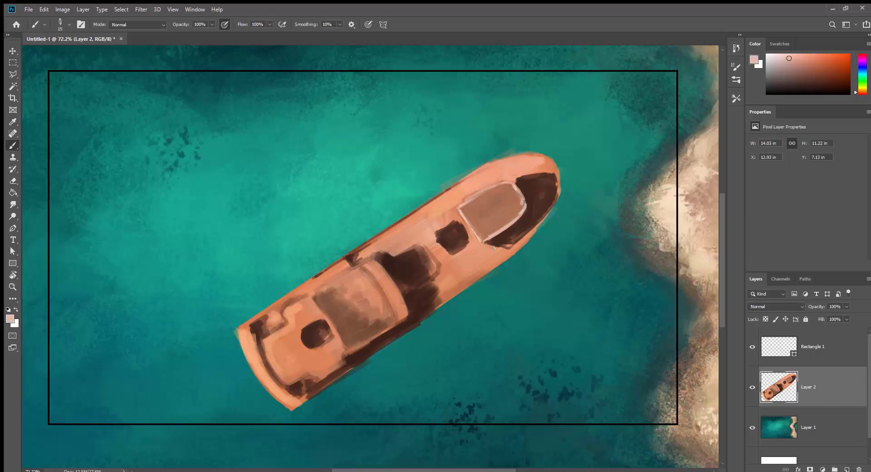
key(bracketleft)
key(bracketleft)
key(bracketleft)
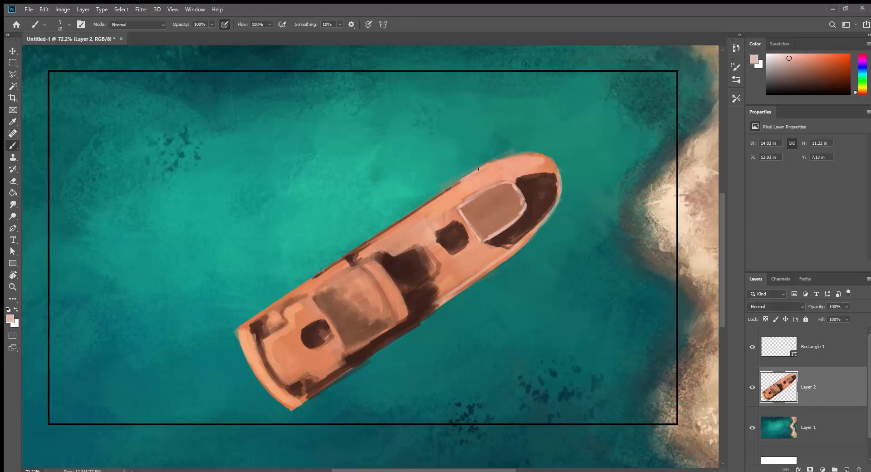
drag(502, 159, 559, 193)
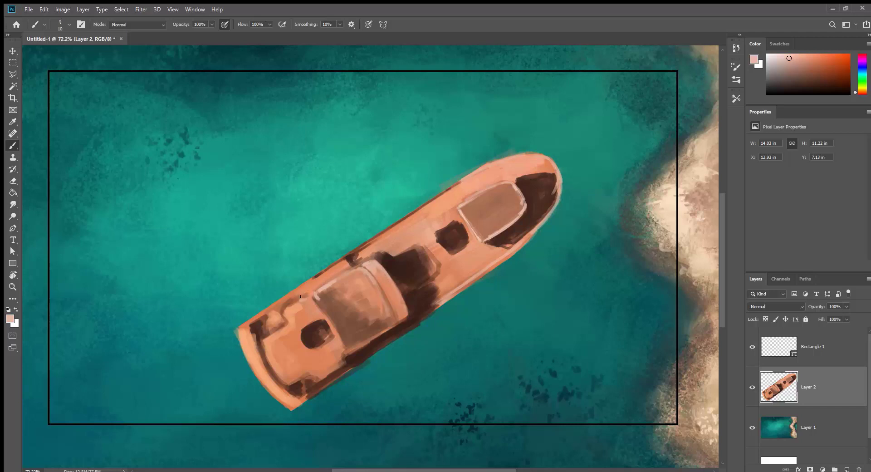
drag(279, 311, 267, 362)
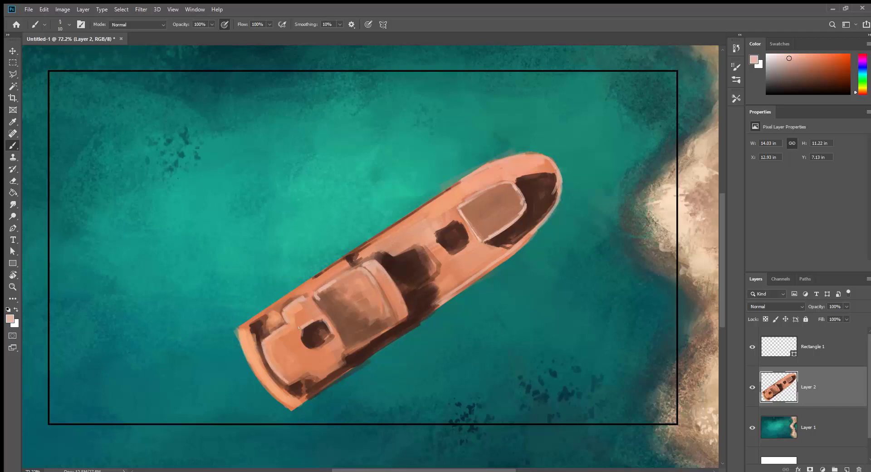
Step: Highlight the rim of the stern hatch and sharpen the stern deck's contours with sampled peach and dark brown
alt+click(272, 315)
alt+click(249, 324)
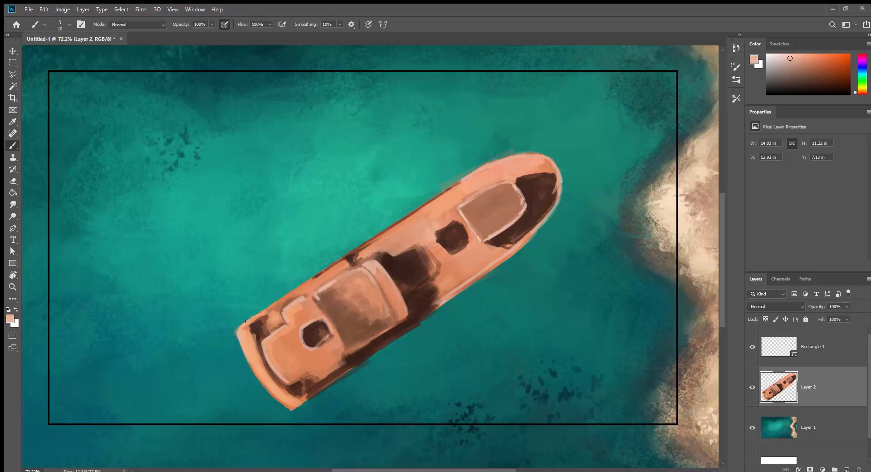
alt+click(298, 293)
drag(294, 295, 309, 293)
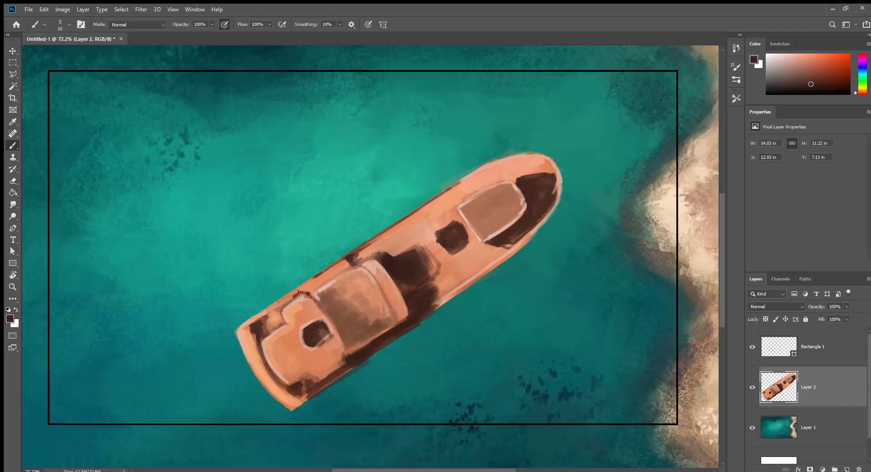
alt+click(393, 273)
alt+click(282, 391)
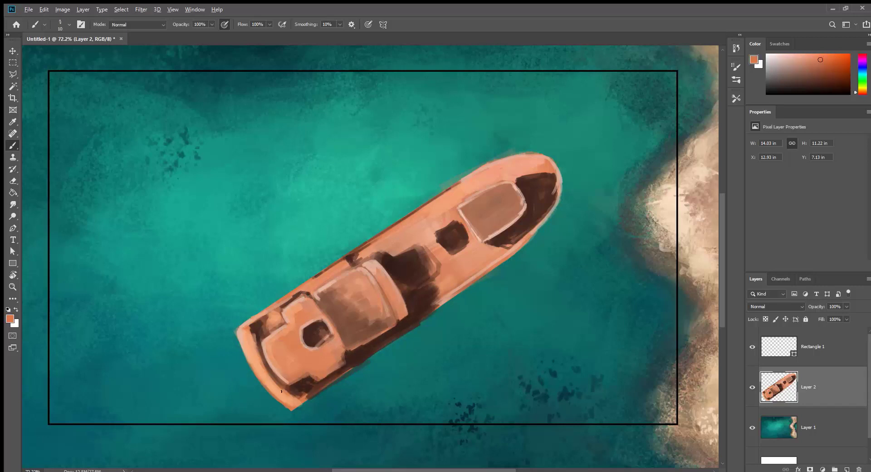
Step: Smooth the deck around the bow shadow and mid-deck opening with sampled oranges at brush size 30
alt+click(507, 245)
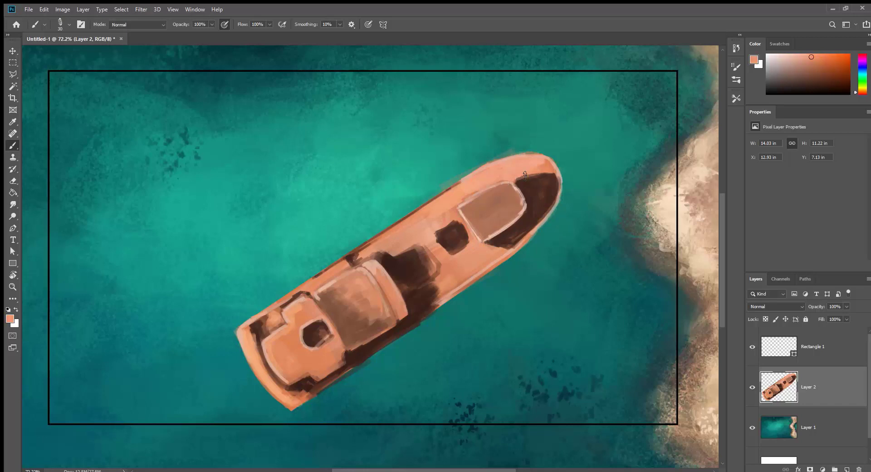
alt+click(540, 172)
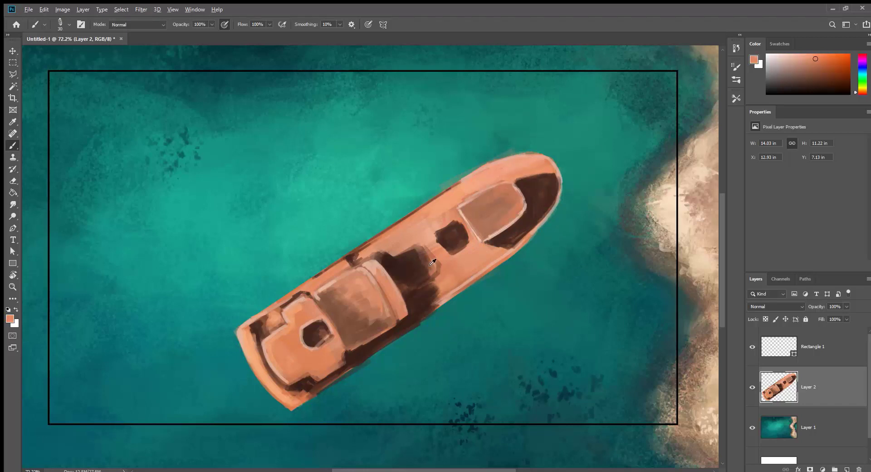
alt+click(372, 257)
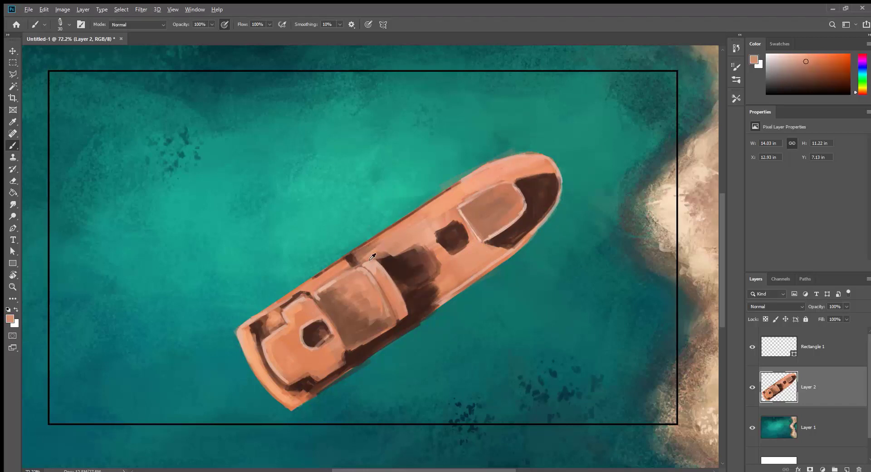
mouse_move(373, 257)
mouse_down()
mouse_move(424, 242)
mouse_move(401, 251)
mouse_up()
drag(286, 337, 279, 336)
Step: Trim the foredeck hatch into a clean square by painting sampled deck orange around its edges
alt+click(543, 161)
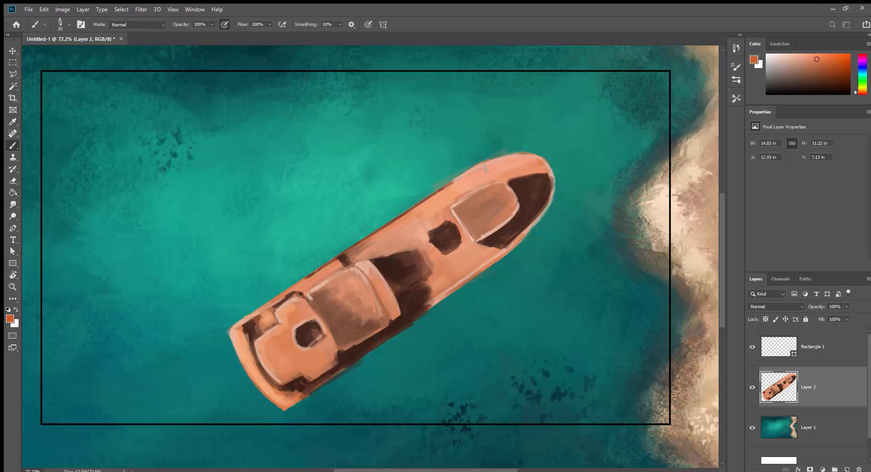
alt+click(445, 220)
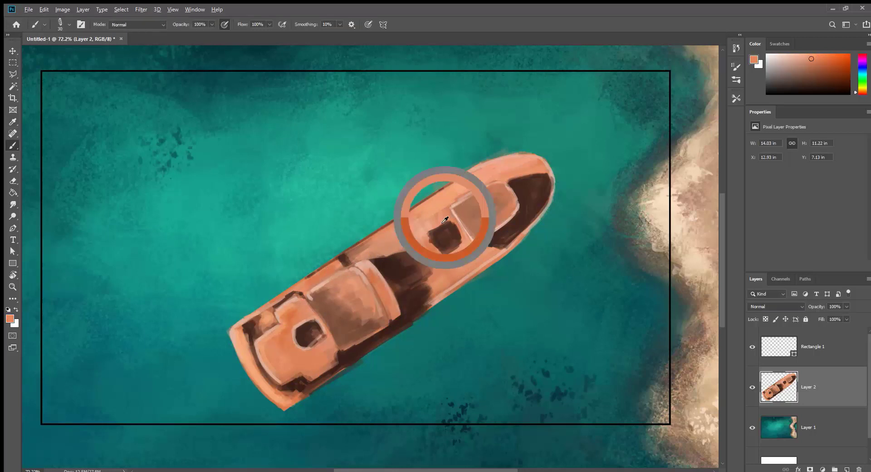
mouse_move(433, 247)
mouse_down()
mouse_move(467, 245)
mouse_move(467, 227)
mouse_up()
alt+click(469, 239)
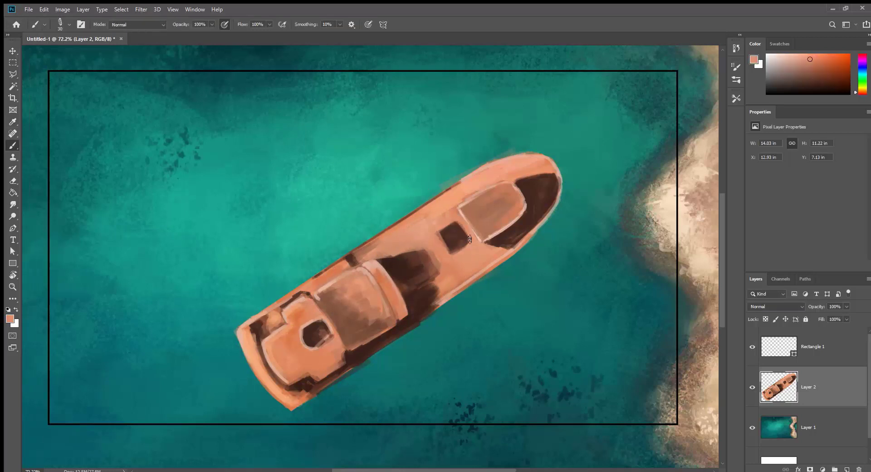
Step: Touch up the port deck edge and paint a dark brown shadow across the rear of the cabin roof, blending it with sampled browns
alt+click(378, 280)
scroll(487, 186, down, 2)
alt+click(385, 236)
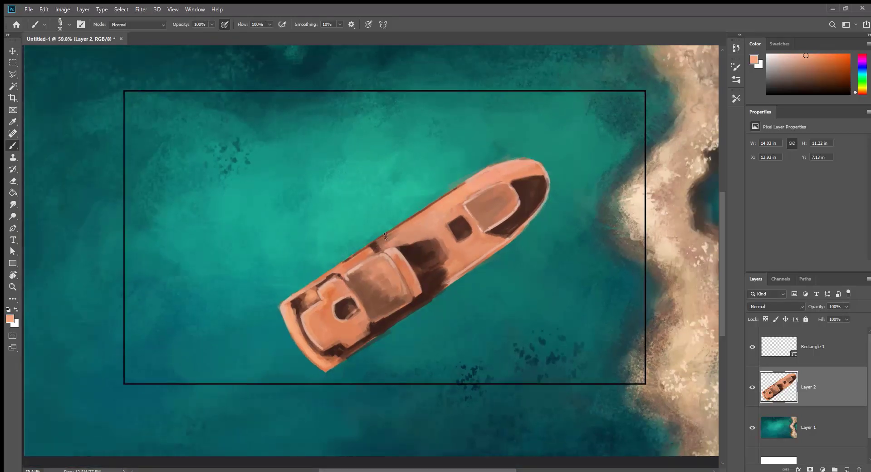
alt+click(388, 325)
mouse_move(347, 279)
mouse_down()
mouse_move(376, 320)
mouse_move(395, 320)
mouse_up()
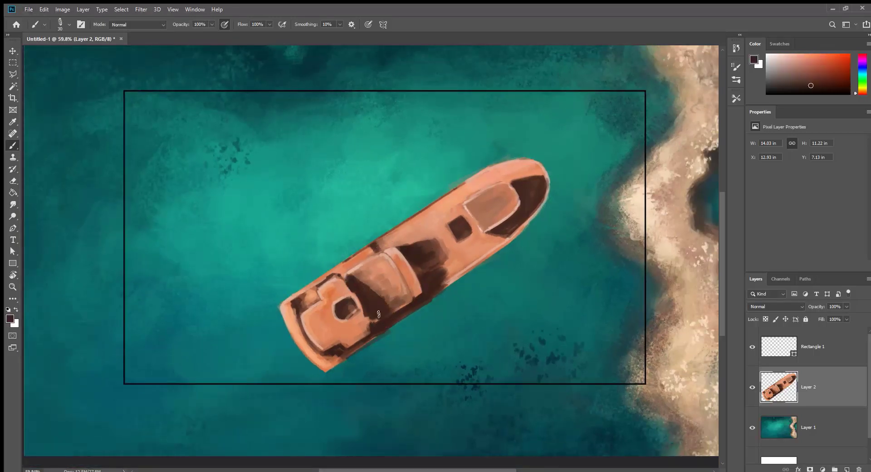
alt+click(401, 303)
alt+click(381, 315)
Step: Refine the stern deck's edge and the dark shadow along the starboard hull with sampled colours at brush size 15
alt+click(342, 289)
key(bracketleft)
key(bracketleft)
key(bracketleft)
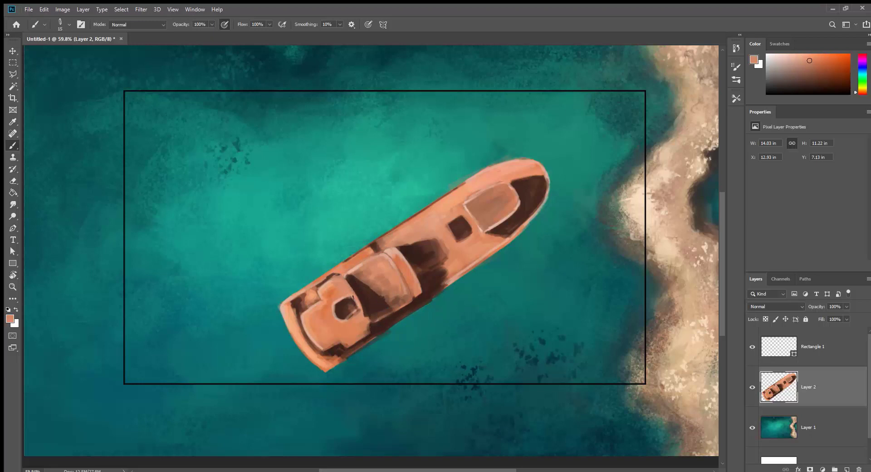
alt+click(347, 343)
drag(328, 357, 434, 298)
alt+click(342, 362)
alt+click(358, 347)
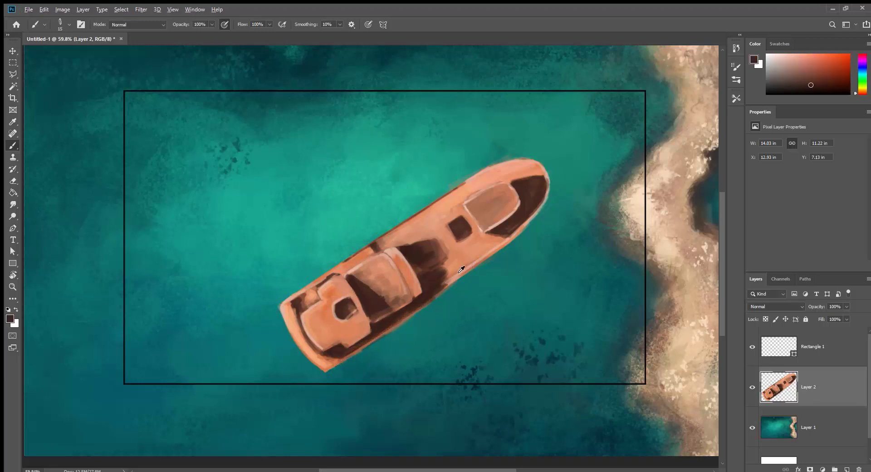
Step: Repaint the starboard hull edge from the foredeck to the cabin with sampled orange
alt+click(461, 269)
drag(481, 260, 405, 317)
alt+click(447, 282)
alt+click(473, 270)
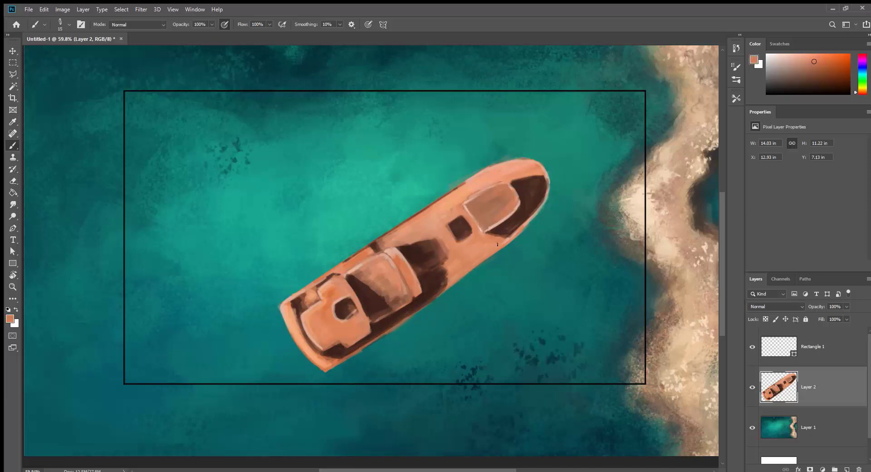
Step: Paint dark brown lines along the inside of the stern rim and refine them with sampled orange and brown
alt+click(373, 308)
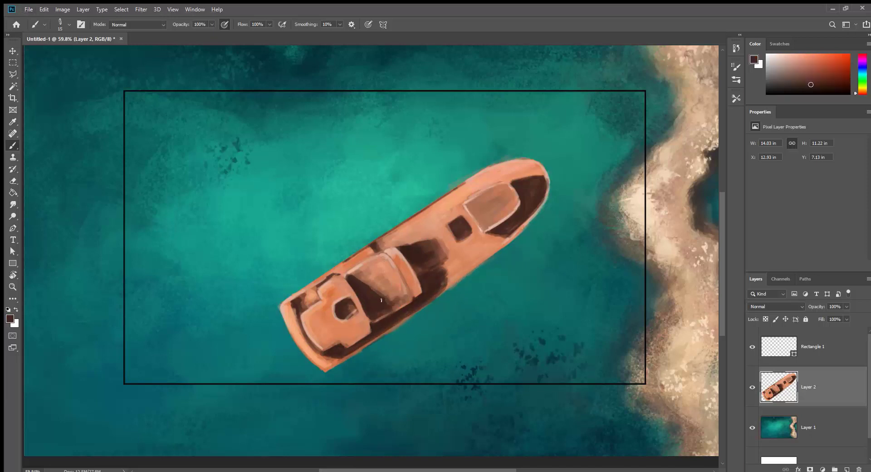
mouse_move(288, 301)
mouse_down()
mouse_move(307, 353)
mouse_move(324, 365)
mouse_up()
alt+click(317, 331)
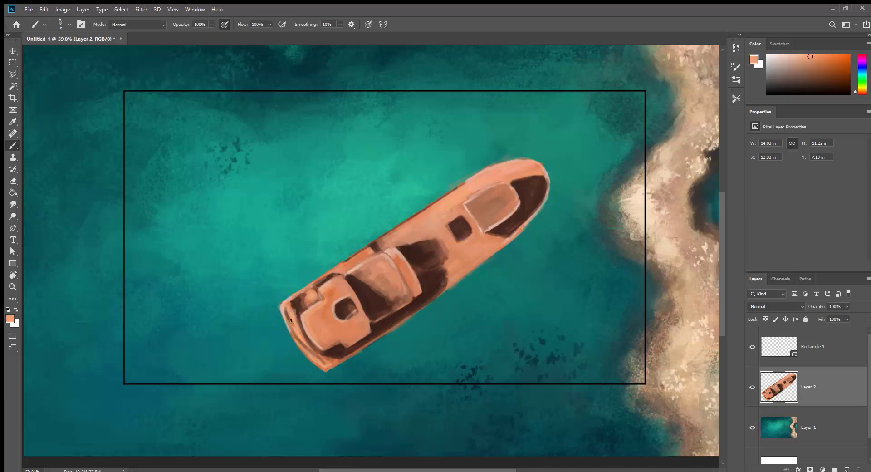
alt+click(358, 295)
drag(295, 323, 325, 360)
Step: Add small dark brown marks on the port deck edge and a short pale post with a brown shadow beside the foredeck hatch
alt+click(411, 215)
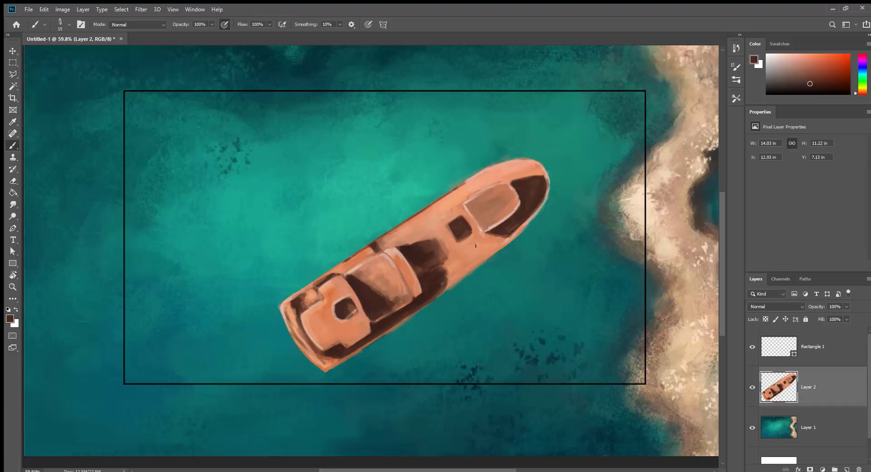
drag(408, 222, 415, 224)
alt+click(422, 229)
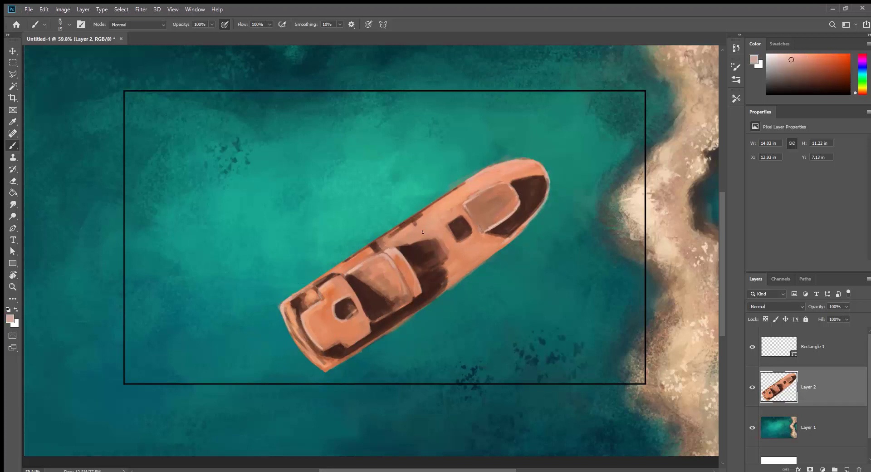
alt+click(425, 233)
alt+click(425, 239)
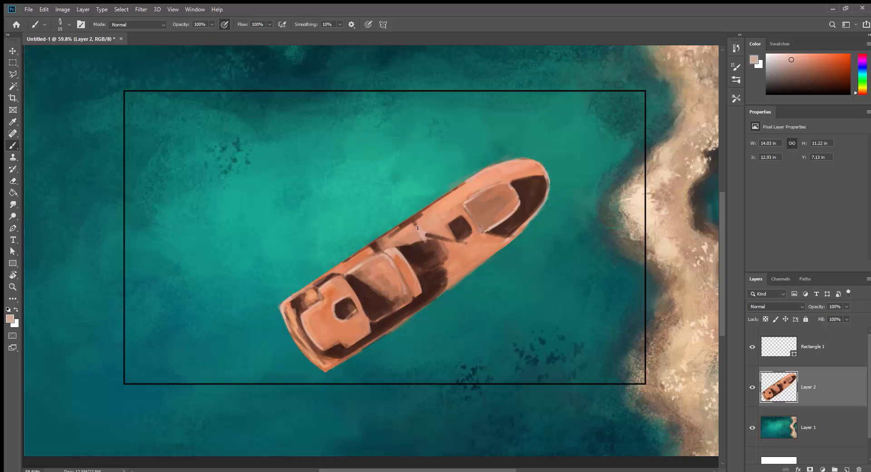
Step: Paint a long straight pale pink pole crossing the boat behind the cabin roof, undoing unwanted strokes
alt+click(323, 286)
mouse_move(317, 236)
mouse_down()
mouse_move(441, 368)
mouse_move(389, 356)
mouse_move(404, 387)
mouse_move(392, 352)
mouse_up()
key(ctrl+z)
key(ctrl+z)
key(ctrl+z)
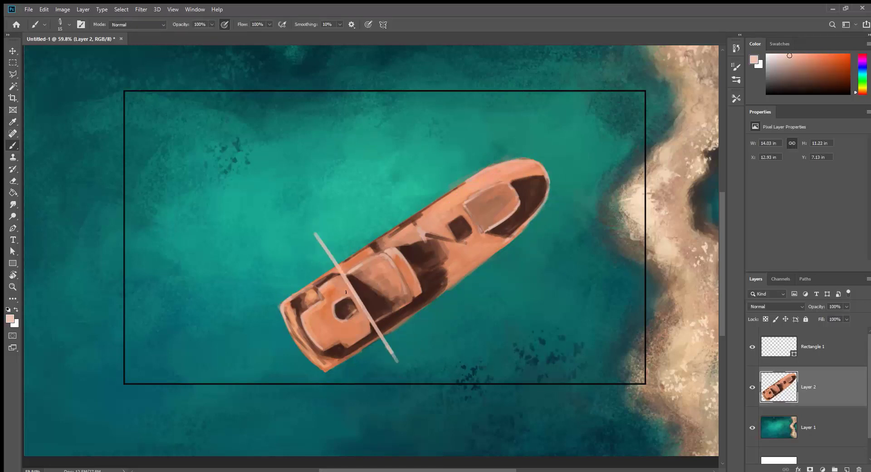
Step: Create a new layer between the sea and the boat and paint the boat's large dark navy shadow on the water off its starboard side
alt+click(355, 298)
alt+click(362, 297)
key(alt+bracketleft)
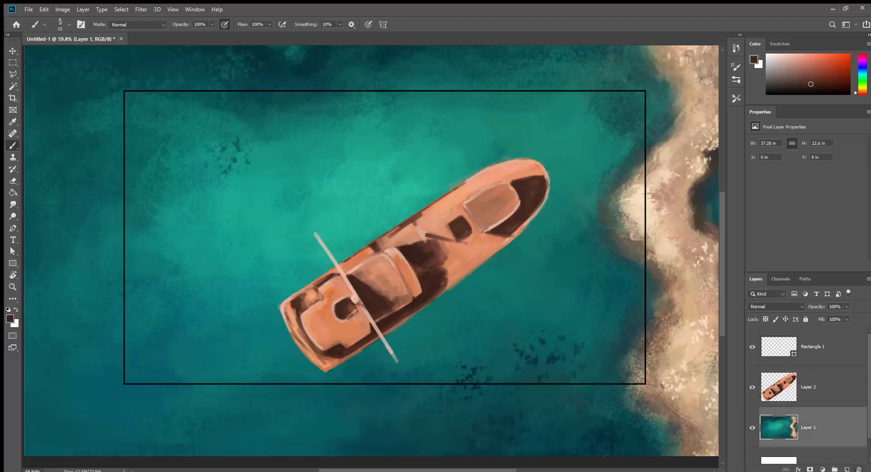
key(ctrl+shift+alt+n)
alt+click(442, 295)
mouse_move(442, 295)
mouse_down()
mouse_move(434, 303)
mouse_move(451, 302)
mouse_move(349, 363)
mouse_move(475, 272)
mouse_up()
key(bracketleft)
key(bracketleft)
mouse_move(555, 194)
mouse_down()
mouse_move(575, 188)
mouse_move(476, 288)
mouse_move(525, 273)
mouse_move(526, 248)
mouse_move(453, 318)
mouse_up()
Step: Paint smaller dark navy shadows beside the ends of the pole and a short shadow projecting from the boat's main water shadow
key(bracketleft)
key(bracketleft)
key(bracketleft)
key(bracketleft)
drag(396, 355, 407, 367)
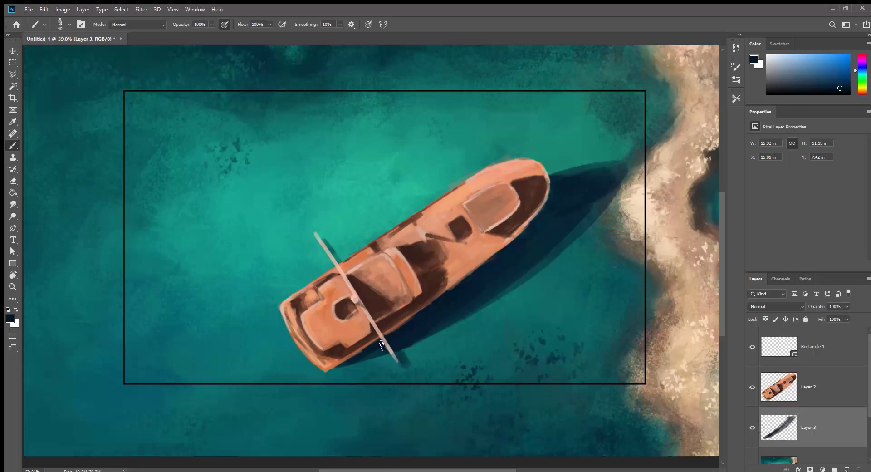
drag(424, 337, 452, 354)
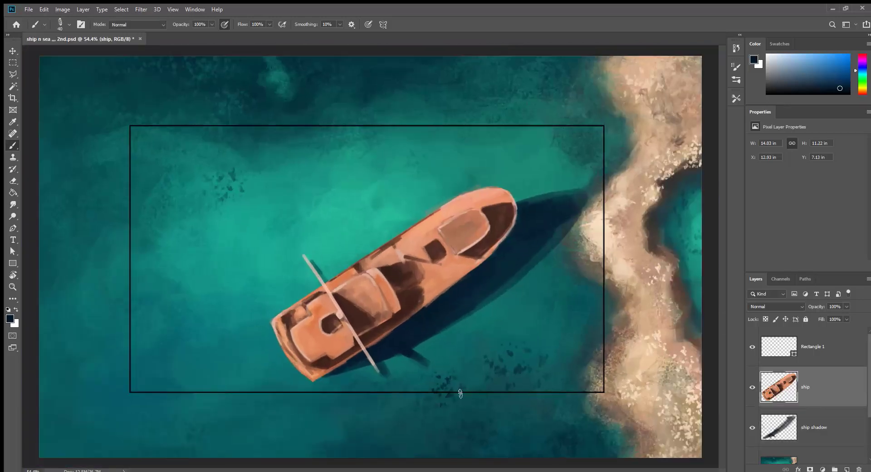
Step: Paint a thin straight pale pink highlight along the port hull edge of the ship layer, from the foredeck to the stern corner
scroll(351, 288, up, 5)
alt+click(352, 288)
scroll(351, 289, down, 5)
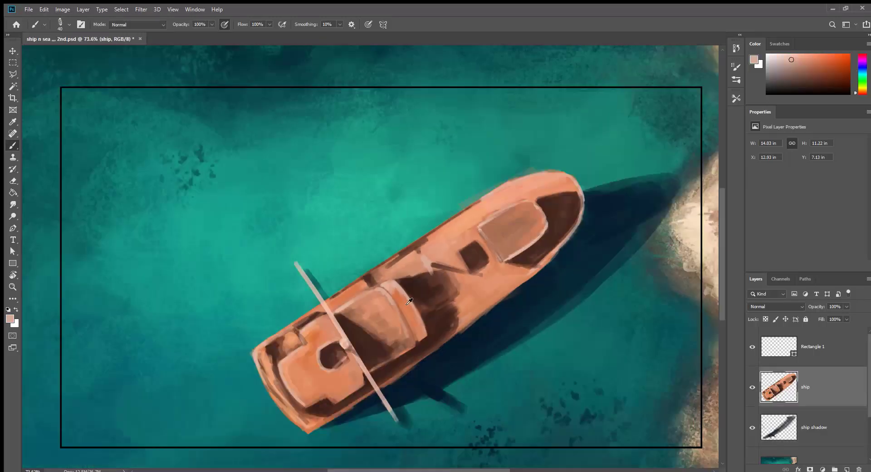
scroll(332, 300, up, 4)
alt+click(319, 293)
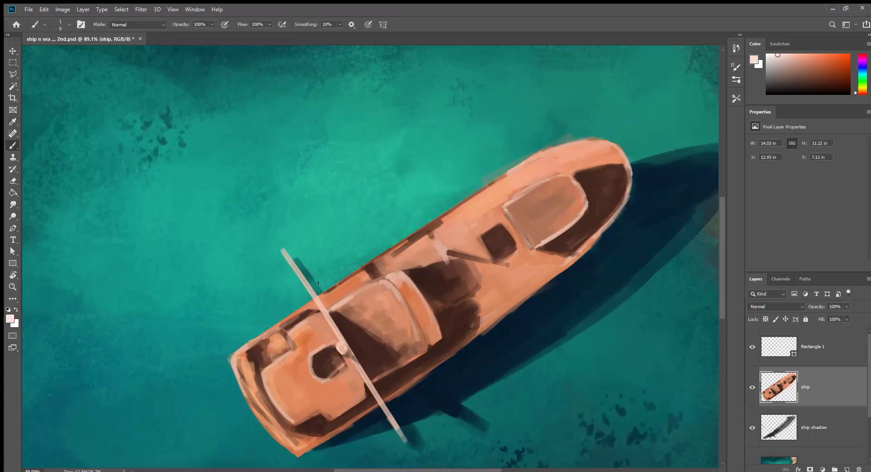
shift+click(507, 171)
click(314, 295)
shift+click(509, 172)
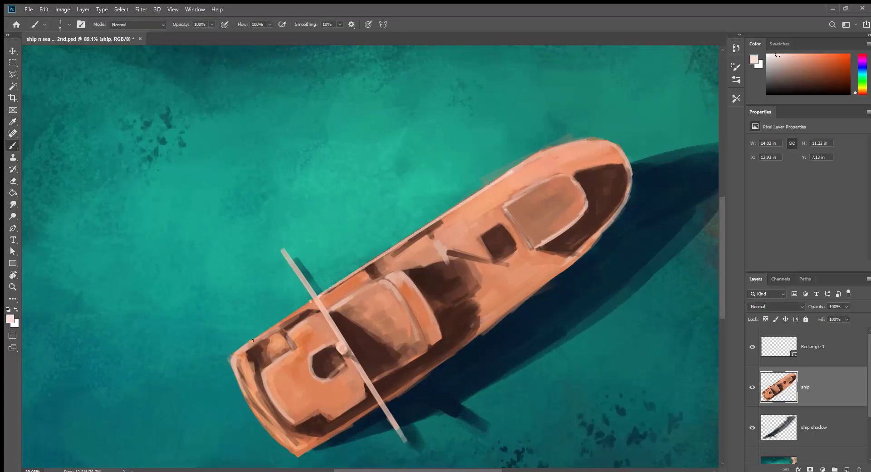
shift+click(239, 352)
drag(311, 300, 290, 314)
mouse_move(234, 362)
mouse_down()
mouse_move(238, 381)
mouse_move(234, 362)
mouse_up()
Step: Add pale pink highlights to the stern deck edges, pole tip, cabin roof edge, foredeck cover rim and starboard stern edge
drag(261, 372, 295, 350)
drag(312, 318, 286, 333)
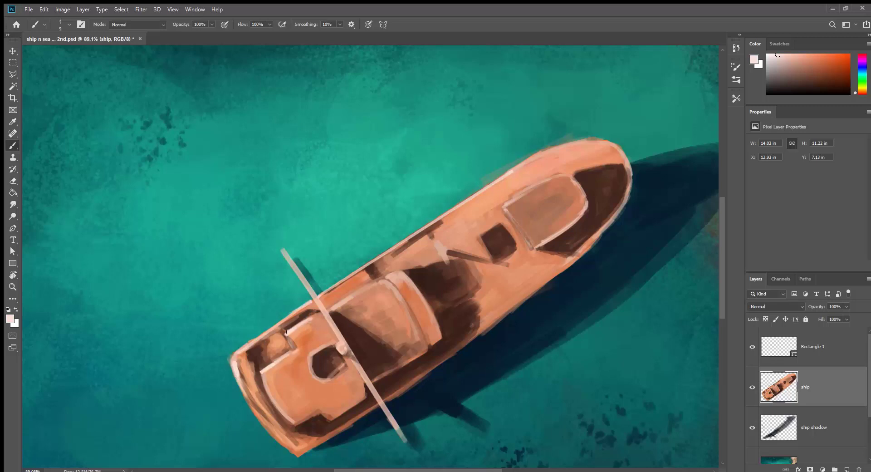
drag(283, 251, 284, 258)
drag(327, 310, 370, 287)
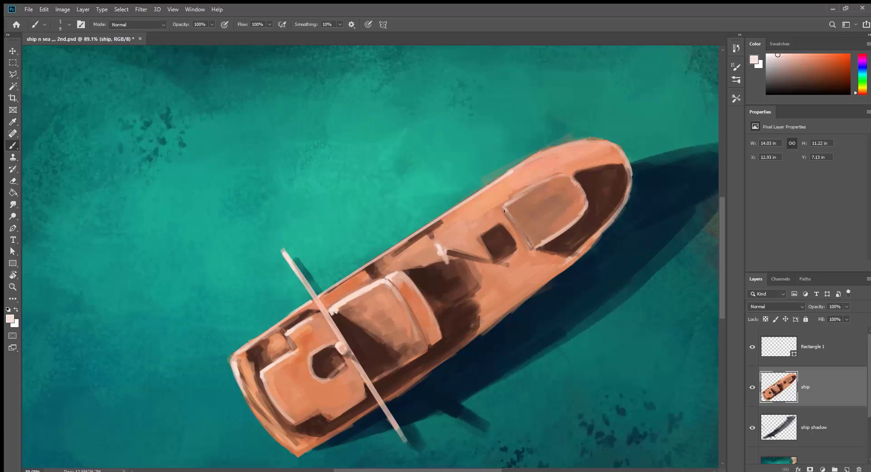
mouse_move(503, 208)
mouse_down()
mouse_move(526, 240)
mouse_move(515, 195)
mouse_move(558, 172)
mouse_move(590, 198)
mouse_up()
drag(311, 446, 372, 406)
Step: Fill the deck shadow in front of the cabin with solid dark brown and touch up the cabin roof and deck with sampled orange
alt+click(433, 291)
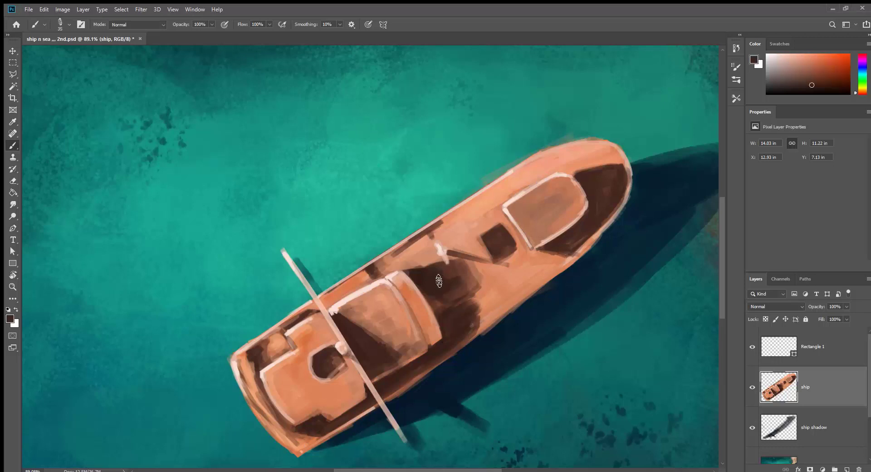
mouse_move(439, 280)
mouse_down()
mouse_move(474, 308)
mouse_move(481, 304)
mouse_move(488, 324)
mouse_move(499, 302)
mouse_move(470, 335)
mouse_up()
alt+click(374, 300)
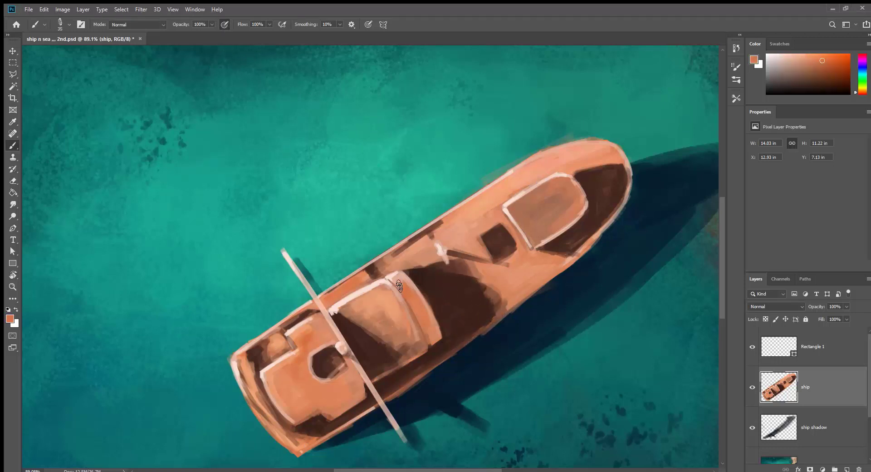
alt+click(496, 297)
drag(496, 297, 479, 330)
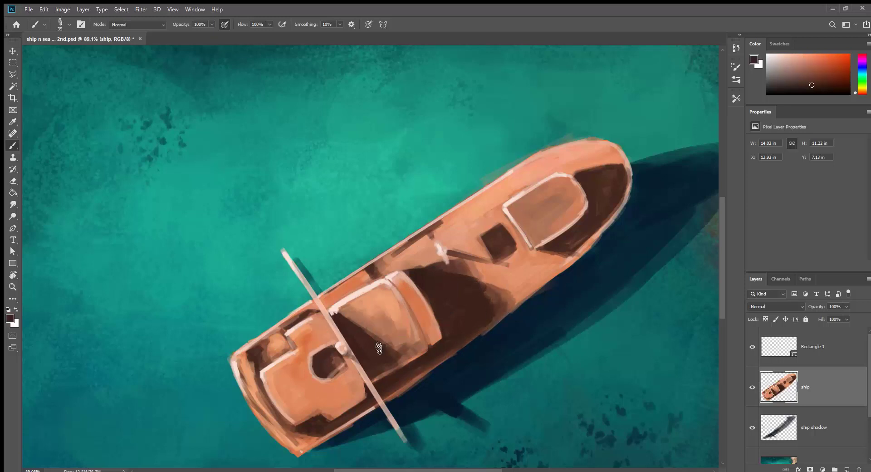
alt+click(459, 230)
scroll(357, 338, up, 1)
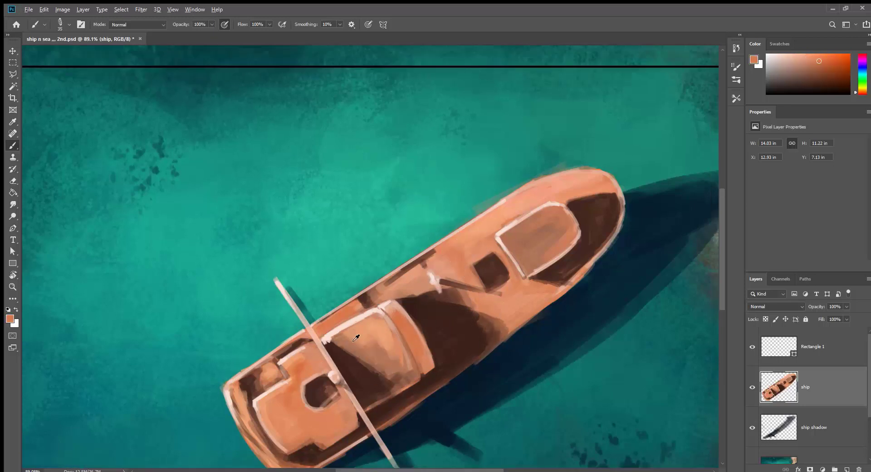
alt+click(495, 330)
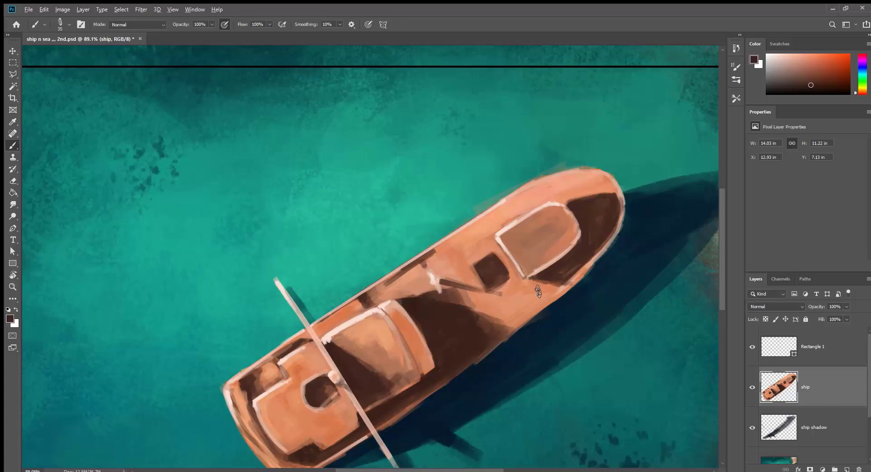
Step: Refine the starboard hull edge near the bow with sampled orange, brown and pale pink lines
scroll(538, 292, down, 3)
scroll(585, 236, up, 4)
alt+click(586, 233)
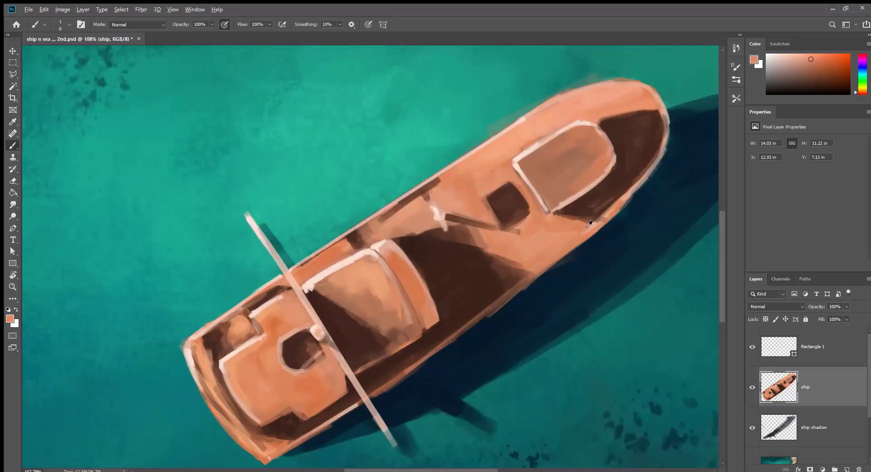
alt+click(547, 258)
alt+click(518, 145)
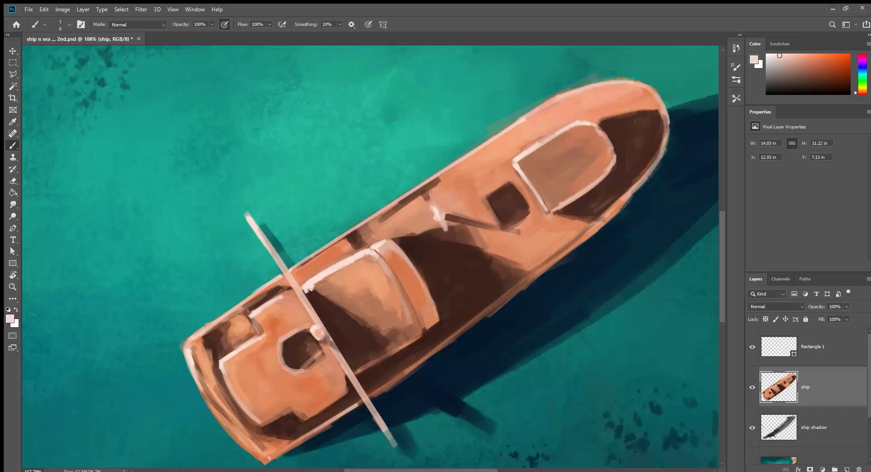
Step: Blend the shading on the foredeck cover with sampled orange and a larger brush
alt+click(592, 157)
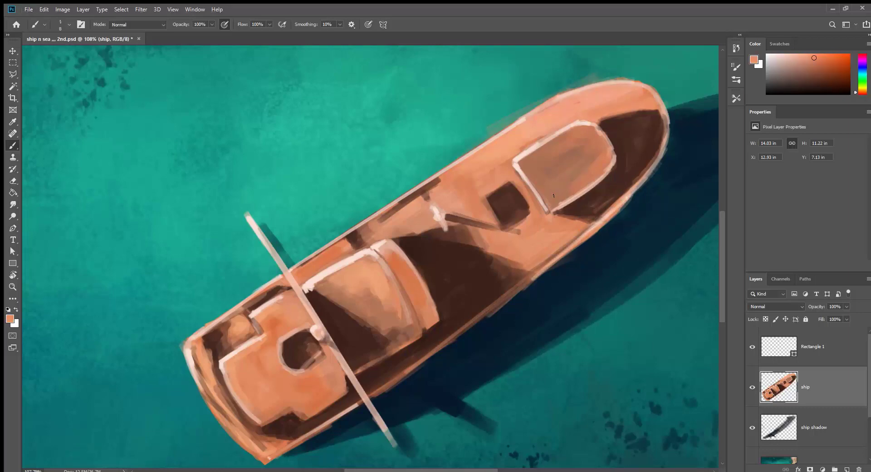
key(bracketright)
key(bracketright)
key(bracketright)
key(bracketright)
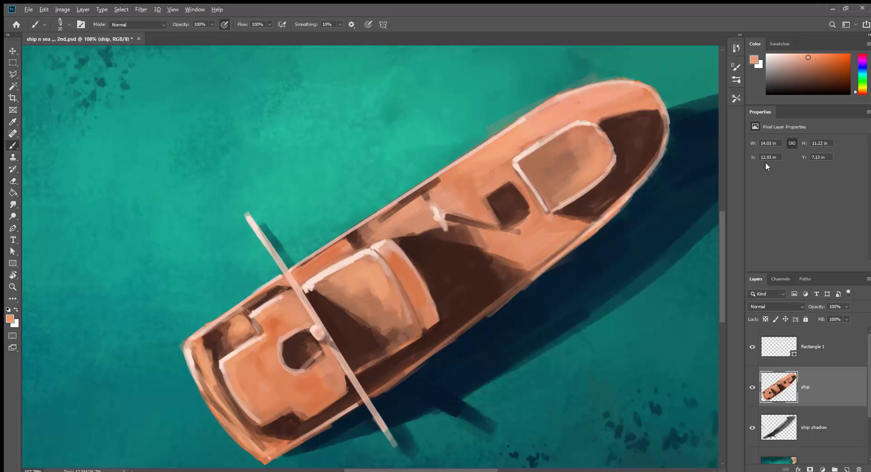
key(ctrl+0)
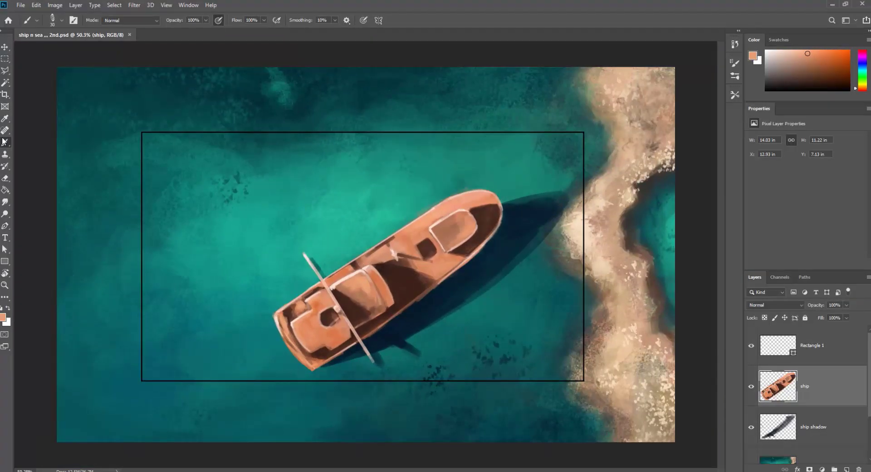
Step: Paint a thin brown line just inside the port hull rim, from beside the cabin up to the bow
alt+click(390, 239)
scroll(390, 239, up, 2)
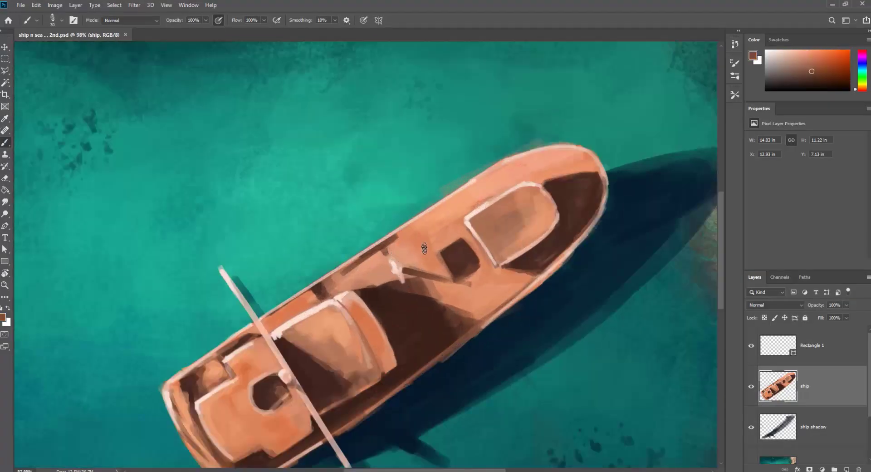
key(bracketleft)
key(bracketleft)
key(bracketleft)
mouse_move(398, 233)
mouse_down()
mouse_move(441, 205)
mouse_move(396, 235)
mouse_move(523, 157)
mouse_move(585, 156)
mouse_up()
mouse_move(354, 268)
mouse_down()
mouse_move(322, 285)
mouse_move(385, 248)
mouse_up()
Step: Continue the brown line inside the hull rim past the pole and around the stern using sampled colors
alt+click(318, 291)
mouse_move(313, 289)
mouse_down()
mouse_move(173, 394)
mouse_move(197, 440)
mouse_move(345, 325)
mouse_move(381, 365)
mouse_up()
scroll(197, 440, down, 1)
alt+click(347, 328)
drag(347, 329, 392, 383)
alt+click(392, 377)
Step: Deepen the port rim line around to the bow with dark brown and paint thin plank lines on the foredeck
alt+click(513, 205)
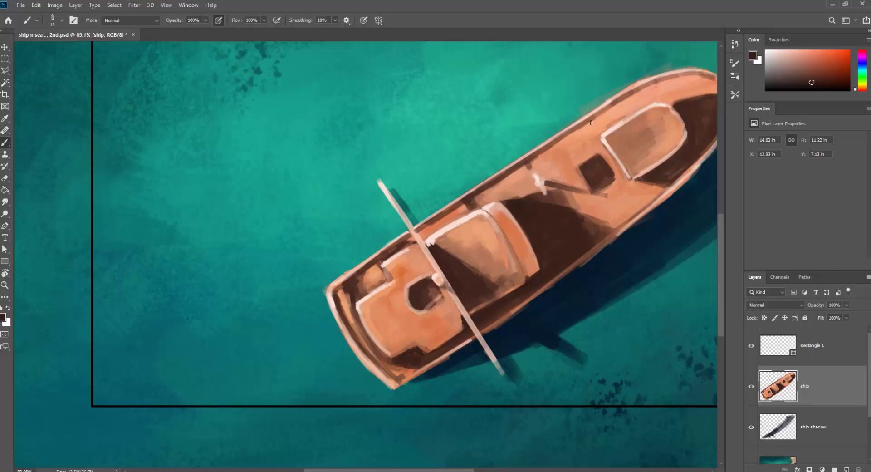
drag(591, 114, 534, 152)
mouse_move(594, 116)
mouse_down()
mouse_move(667, 82)
mouse_move(712, 75)
mouse_up()
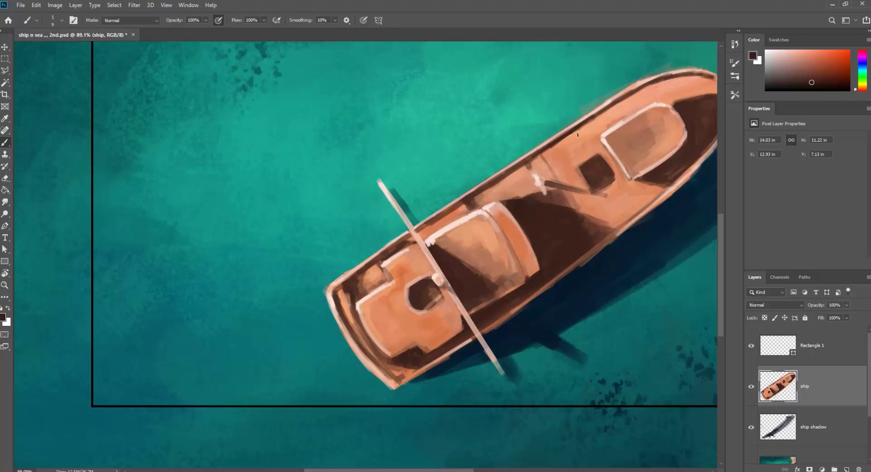
drag(595, 129, 524, 171)
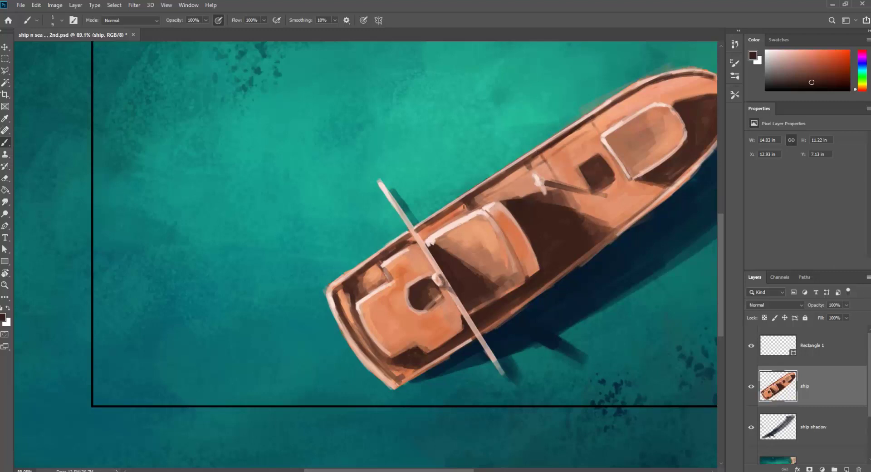
drag(601, 146, 557, 170)
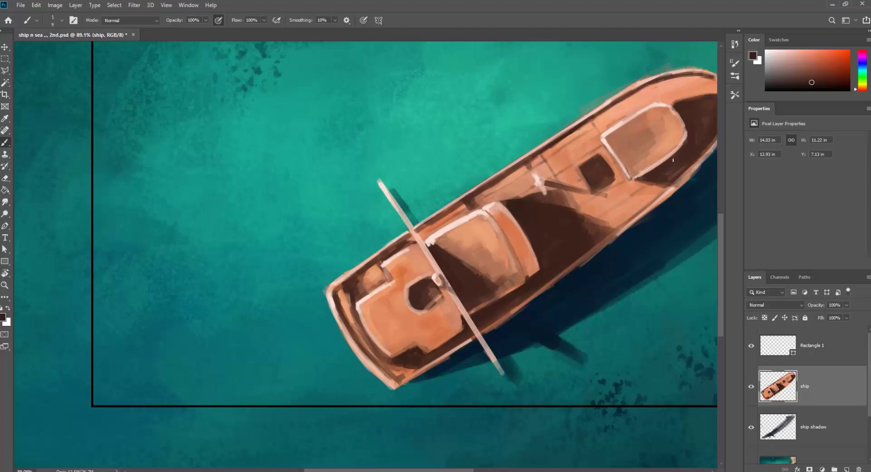
Step: Paint dark brown along the rounded bow side of the foredeck cover to sharpen its edge against the deck shadow
scroll(689, 170, up, 1)
mouse_move(673, 121)
mouse_down()
mouse_move(660, 158)
mouse_move(625, 205)
mouse_up()
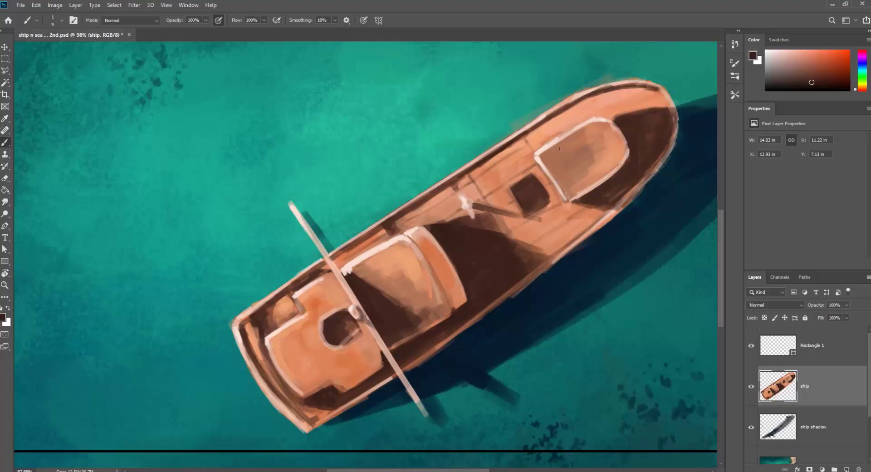
mouse_move(621, 133)
mouse_down()
mouse_move(626, 160)
mouse_move(579, 196)
mouse_move(611, 125)
mouse_move(623, 136)
mouse_move(577, 200)
mouse_up()
drag(627, 190, 629, 194)
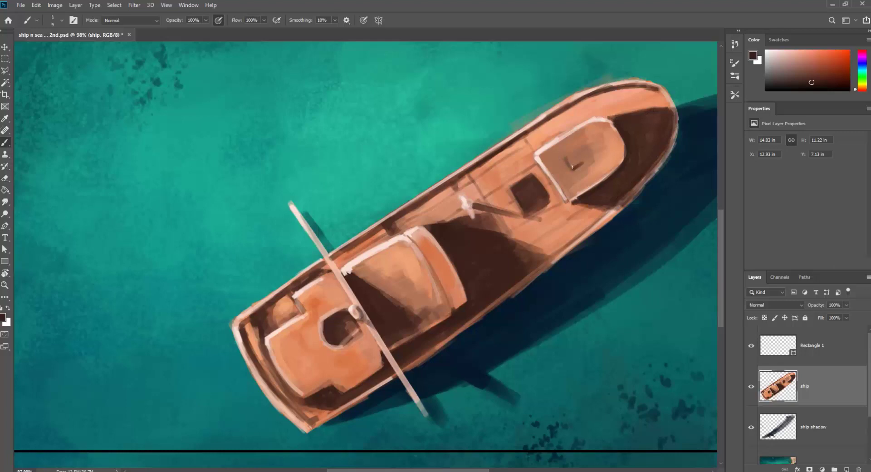
Step: Paint a small raised box with a dark brown shadow and lighter pinkish top in the middle of the foredeck cover
drag(584, 144, 590, 146)
alt+click(553, 144)
drag(576, 155, 571, 166)
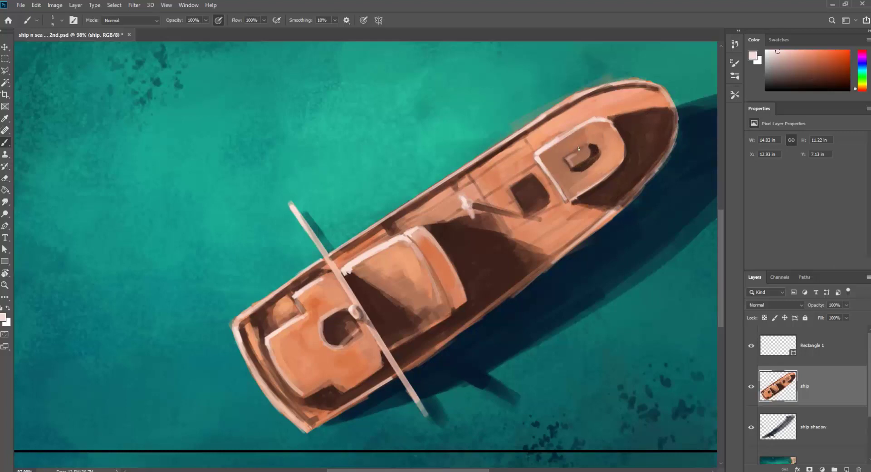
alt+click(583, 146)
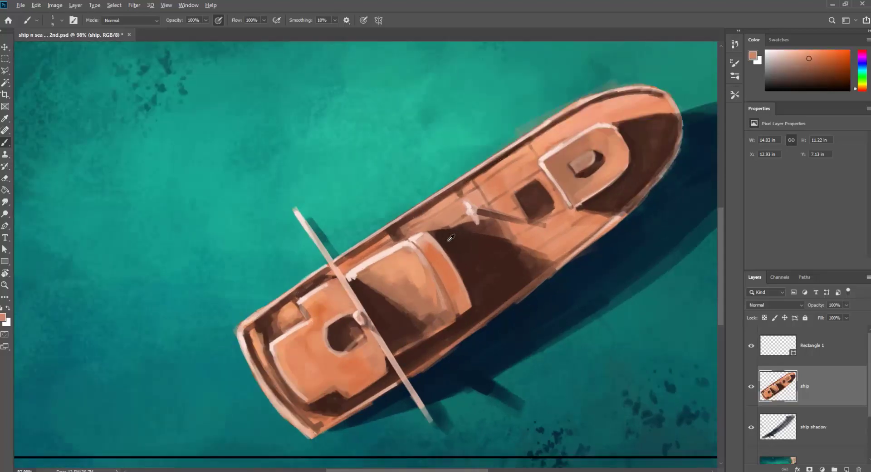
Step: Add a small dark fitting beside the foredeck hatch and darken the hatch opening and the stern deck shadow with sampled dark brown
alt+click(451, 237)
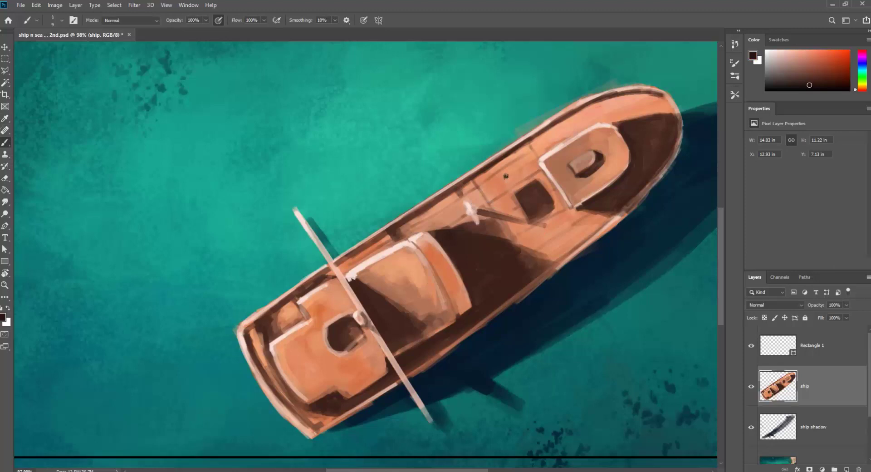
mouse_move(529, 183)
mouse_down()
mouse_move(514, 192)
mouse_move(523, 201)
mouse_up()
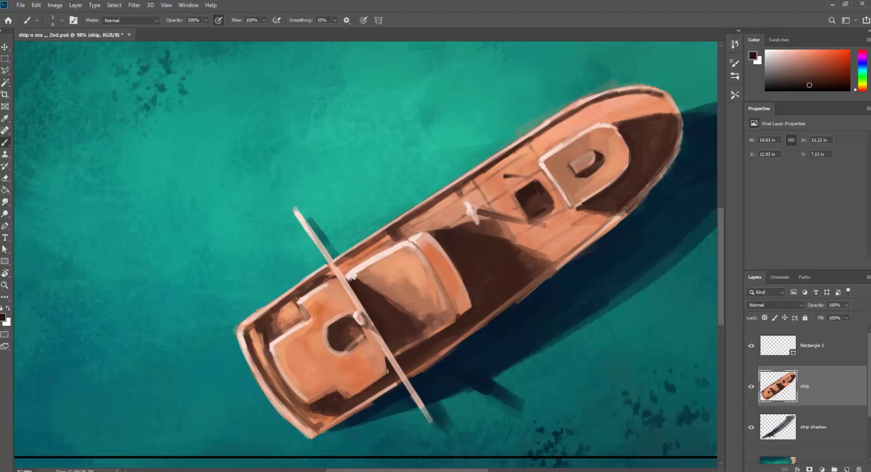
mouse_move(372, 385)
mouse_down()
mouse_move(363, 394)
mouse_move(369, 395)
mouse_up()
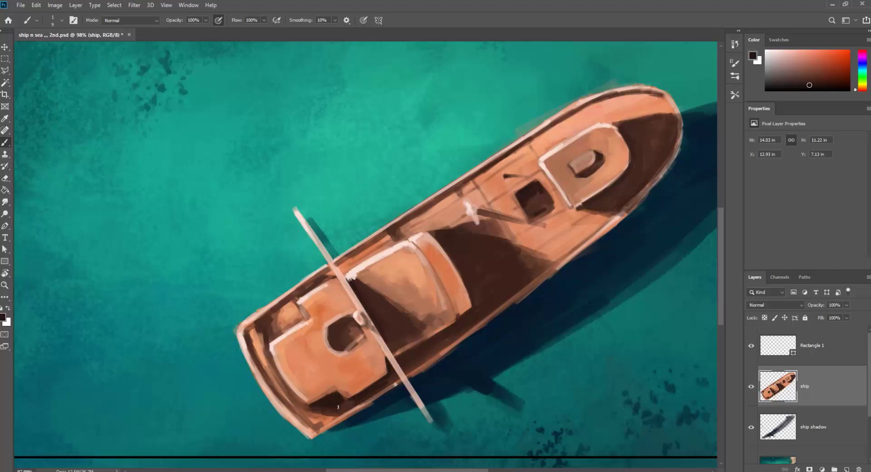
Step: Shade the orange band at the front of the cabin with dark brown and sampled reddish brown
mouse_move(434, 271)
mouse_down()
mouse_move(446, 289)
mouse_move(435, 252)
mouse_move(426, 264)
mouse_move(448, 266)
mouse_move(448, 249)
mouse_move(465, 280)
mouse_move(451, 246)
mouse_move(482, 291)
mouse_move(469, 316)
mouse_up()
alt+click(440, 268)
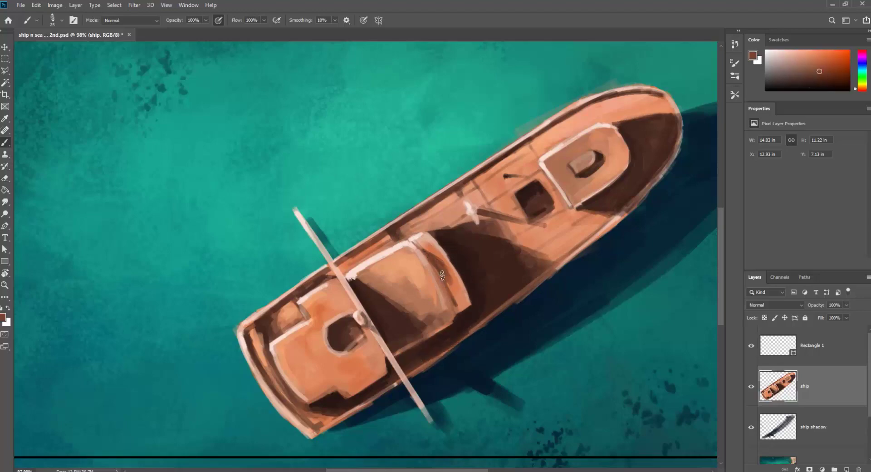
mouse_move(442, 267)
mouse_down()
mouse_move(463, 298)
mouse_move(445, 267)
mouse_move(470, 299)
mouse_up()
Step: On the sea layer, rework the lower shoreline edge with a speckled 175-size brush, using sampled sand and dark teal colors
scroll(470, 299, down, 6)
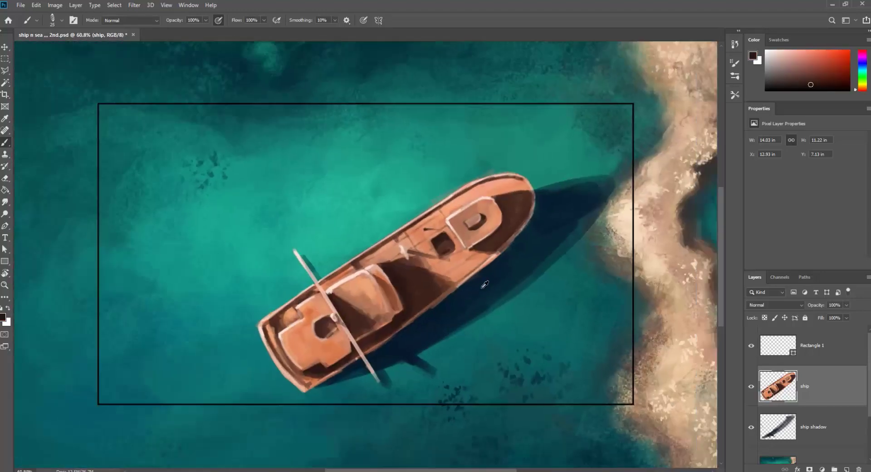
scroll(404, 293, up, 2)
scroll(403, 281, up, 1)
scroll(805, 398, down, 2)
click(806, 398)
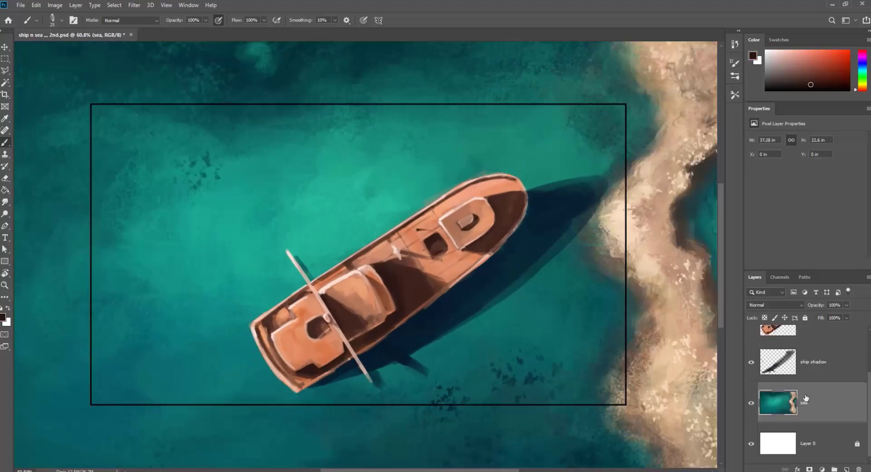
key(period)
alt+click(586, 272)
alt+click(621, 288)
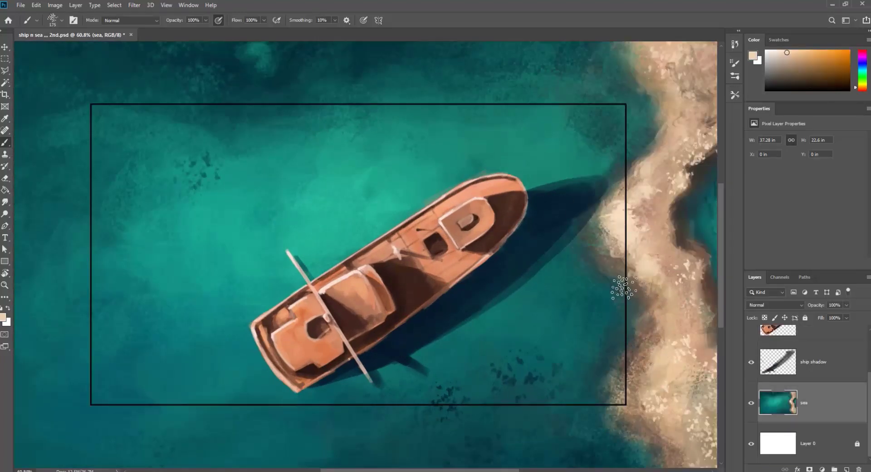
alt+click(658, 323)
alt+click(622, 325)
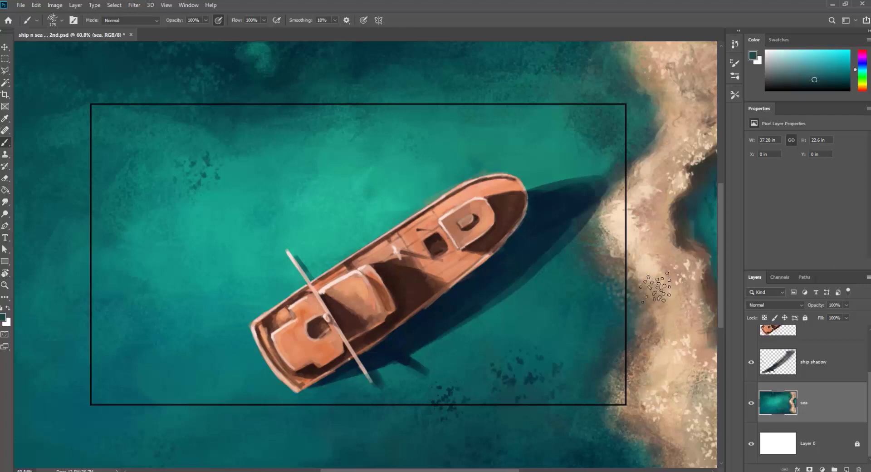
alt+click(612, 304)
Step: Dab sampled teal and tan speckles along the upper shoreline and the water near the bow shadow
alt+click(632, 191)
alt+click(621, 107)
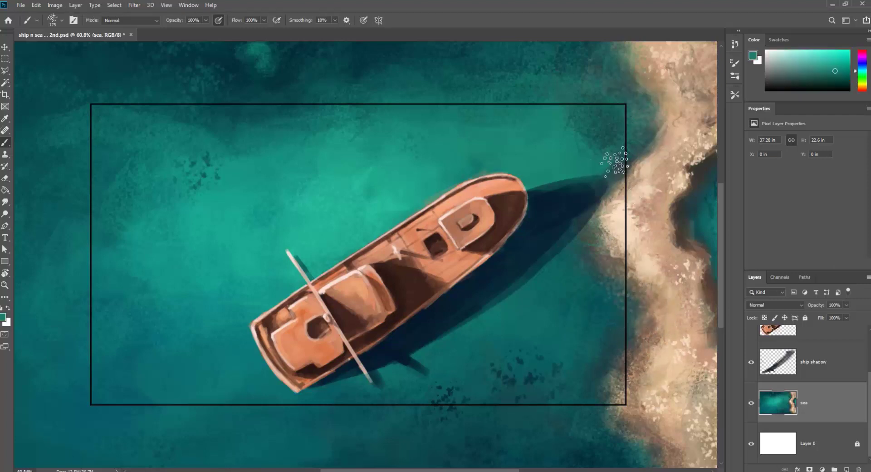
alt+click(618, 151)
alt+click(641, 127)
alt+click(698, 235)
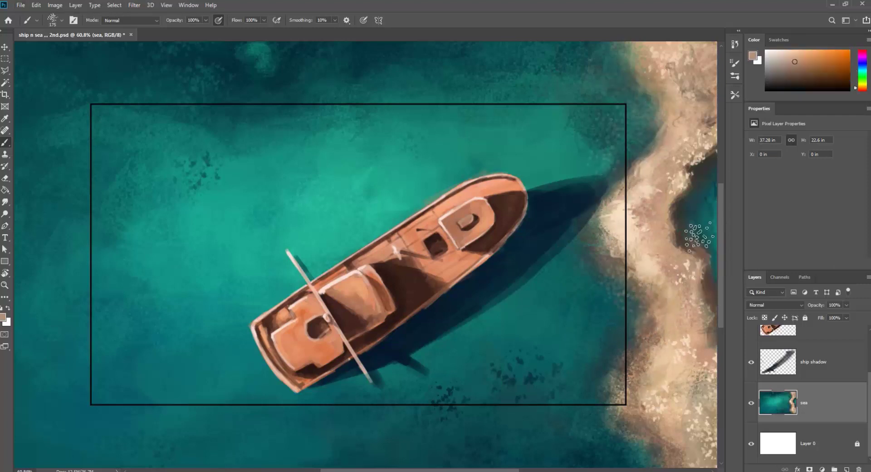
alt+scroll(658, 267, down, 2)
scroll(658, 267, down, 2)
scroll(721, 193, up, 1)
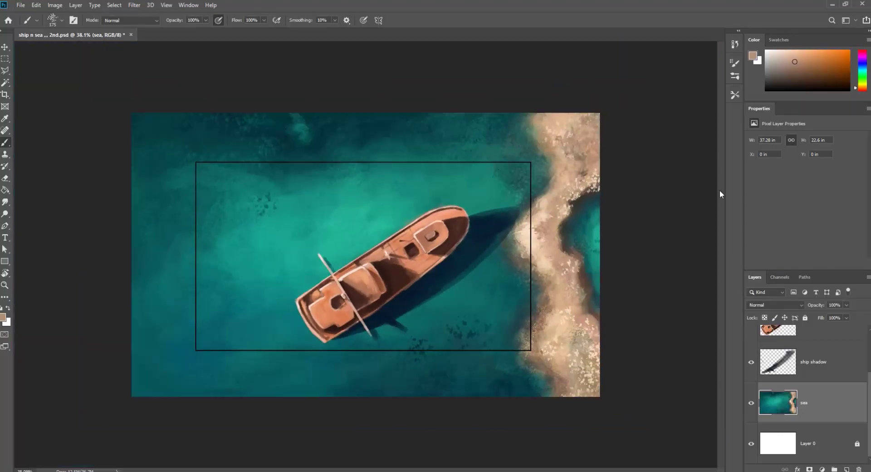